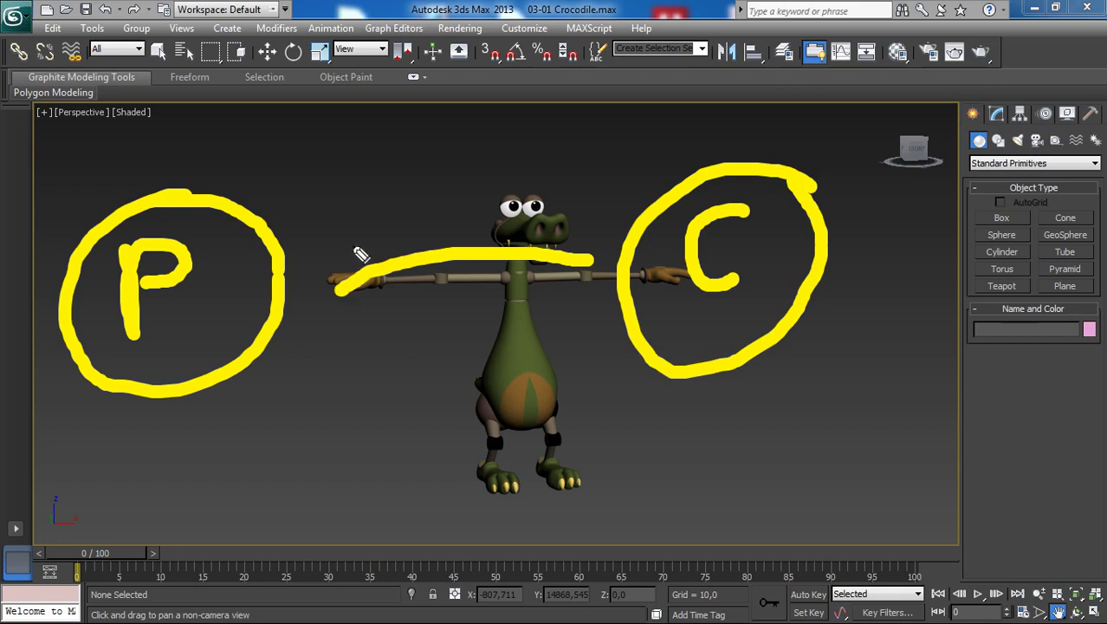
{"action": "left_click_drag", "start_coordinate": [355, 245], "coordinate": [400, 330]}
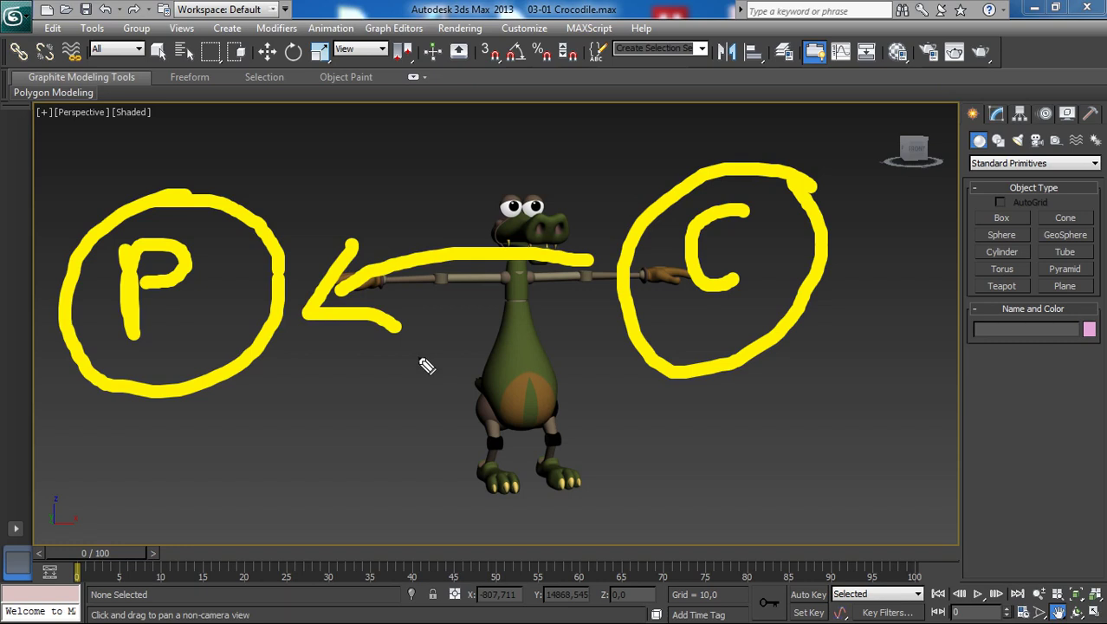
{"action": "key", "text": "Escape"}
Step: Select the crocodile's left lower arm, Arm_LLwr, with the Move tool
{"action": "mouse_move", "coordinate": [701, 284]}
{"action": "middle_mouse_down", "text": "alt"}
{"action": "mouse_move", "coordinate": [670, 284]}
{"action": "mouse_move", "coordinate": [660, 325]}
{"action": "mouse_move", "coordinate": [608, 264]}
{"action": "middle_mouse_up", "text": "alt"}
{"action": "scroll", "coordinate": [667, 290], "scroll_direction": "up", "scroll_amount": 3}
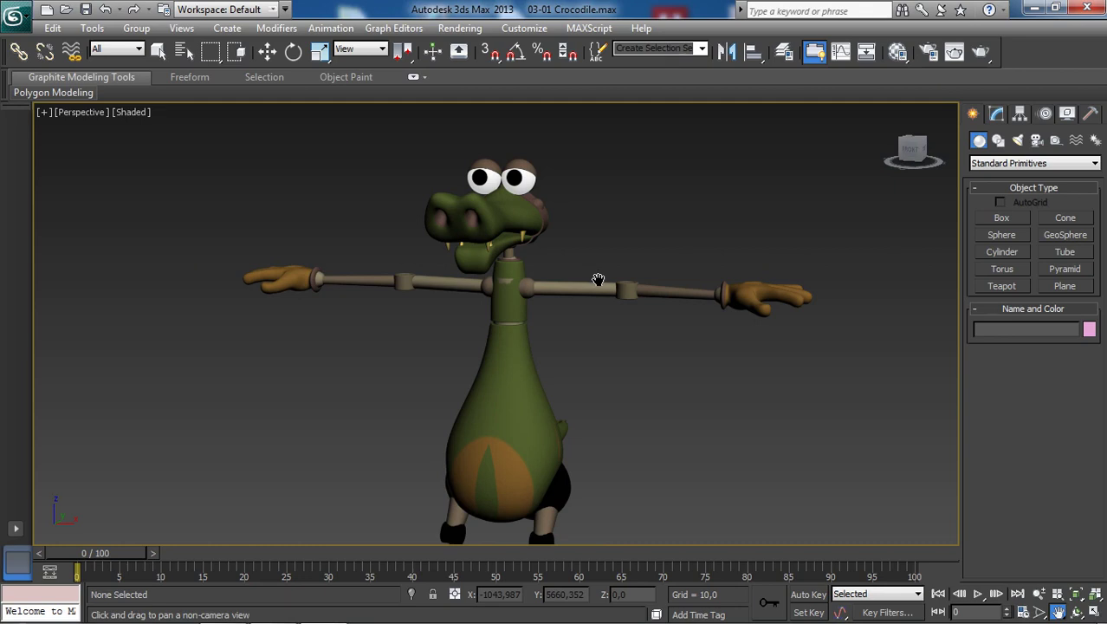
{"action": "middle_click_drag", "start_coordinate": [655, 292], "coordinate": [609, 329], "text": "alt"}
{"action": "scroll", "coordinate": [610, 329], "scroll_direction": "up", "scroll_amount": 5}
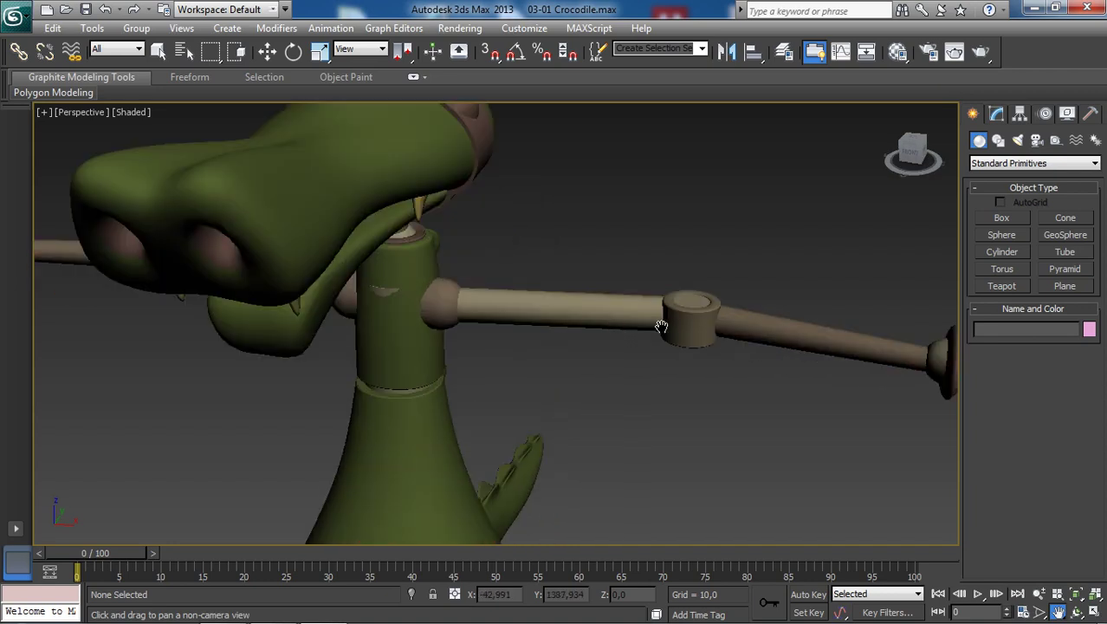
{"action": "key", "text": "w"}
{"action": "middle_click_drag", "start_coordinate": [744, 319], "coordinate": [732, 320]}
{"action": "left_click", "coordinate": [745, 330]}
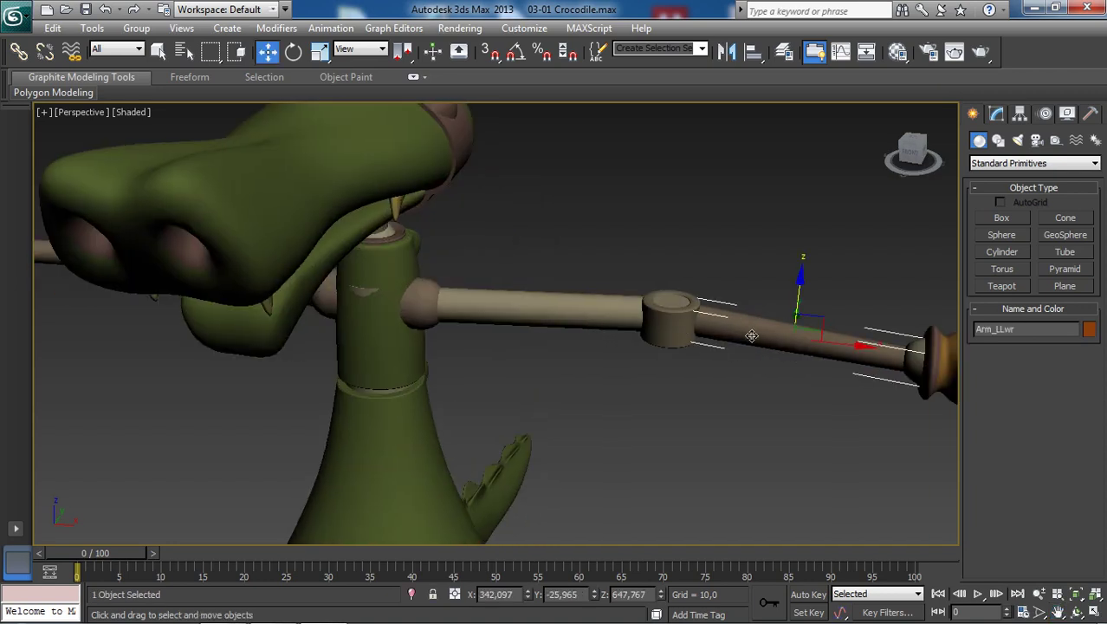
{"action": "middle_click_drag", "start_coordinate": [770, 365], "coordinate": [647, 350]}
{"action": "scroll", "coordinate": [641, 352], "scroll_direction": "down", "scroll_amount": 3}
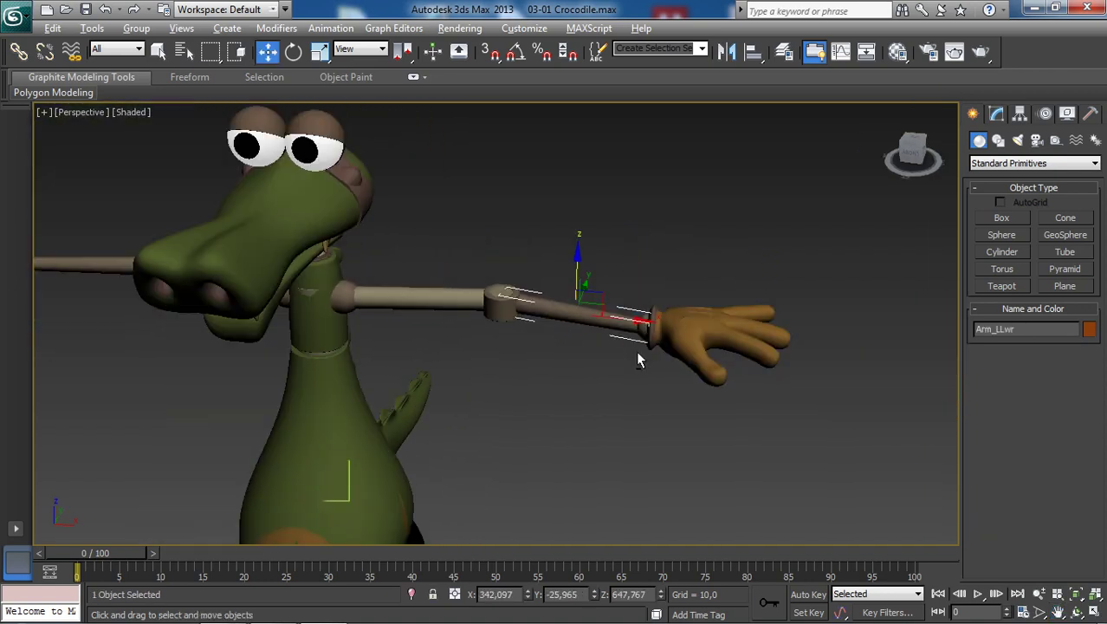
{"action": "scroll", "coordinate": [624, 353], "scroll_direction": "up", "scroll_amount": 1}
{"action": "scroll", "coordinate": [623, 348], "scroll_direction": "up", "scroll_amount": 1}
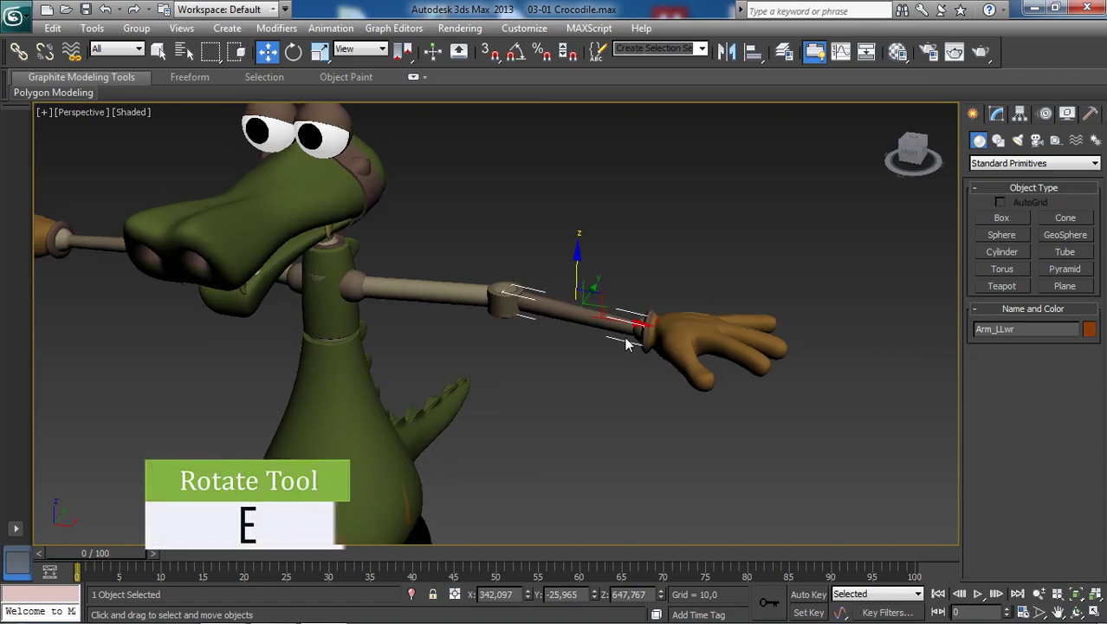
Step: Try rotating the unlinked left lower arm freely about its pivot in several directions
{"action": "key", "text": "e"}
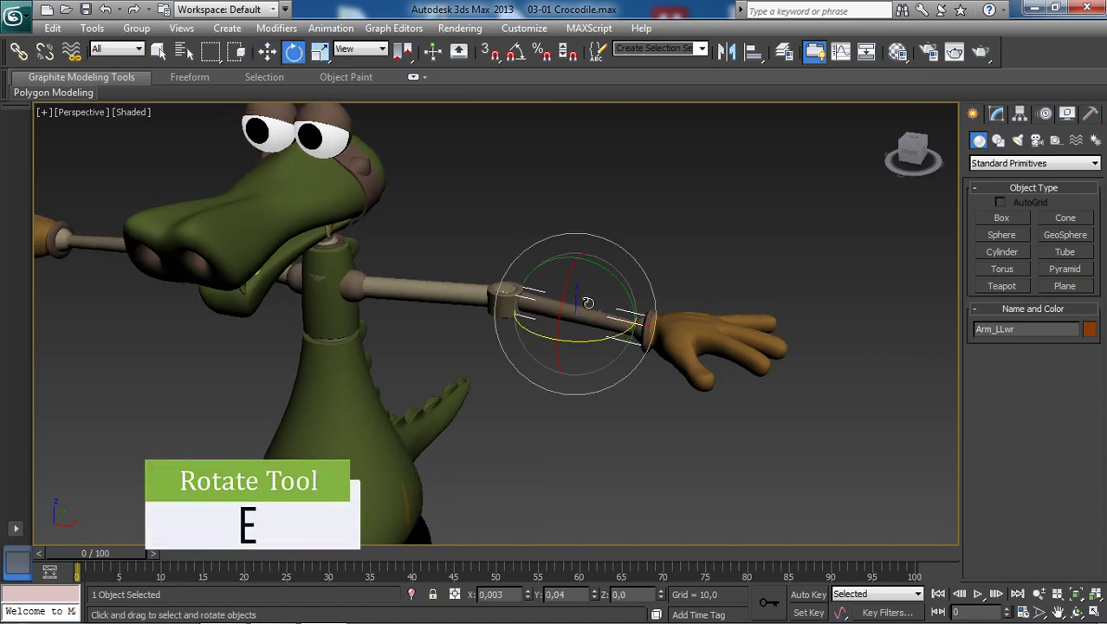
{"action": "middle_click_drag", "start_coordinate": [592, 320], "coordinate": [596, 314], "text": "alt"}
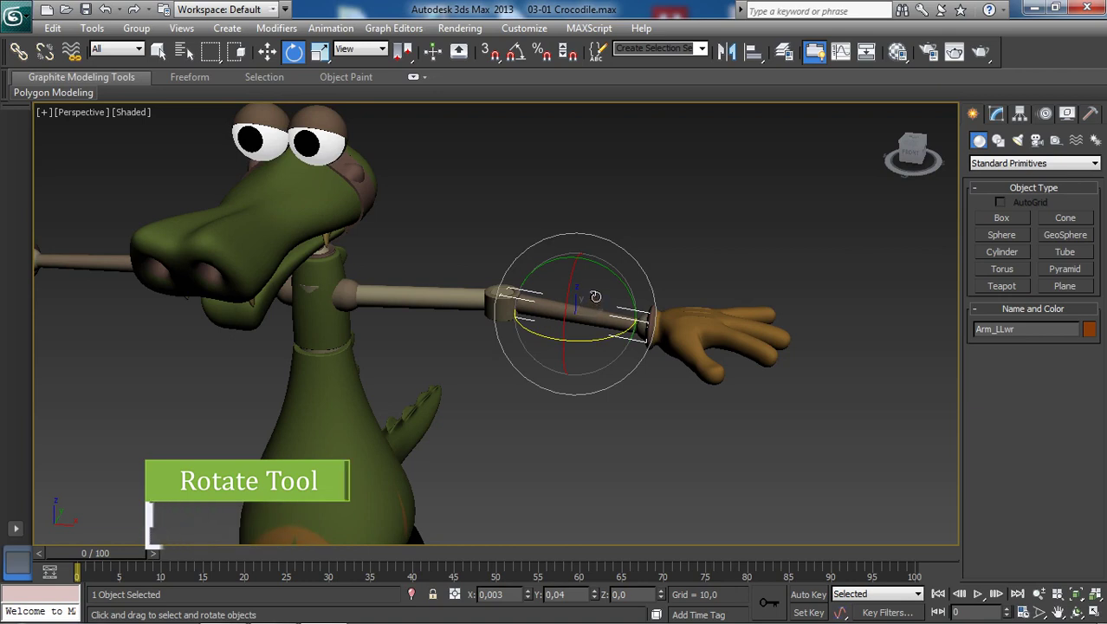
{"action": "mouse_move", "coordinate": [594, 300]}
{"action": "left_mouse_down"}
{"action": "mouse_move", "coordinate": [546, 297]}
{"action": "mouse_move", "coordinate": [520, 312]}
{"action": "mouse_move", "coordinate": [563, 319]}
{"action": "mouse_move", "coordinate": [592, 298]}
{"action": "mouse_move", "coordinate": [582, 310]}
{"action": "left_mouse_up"}
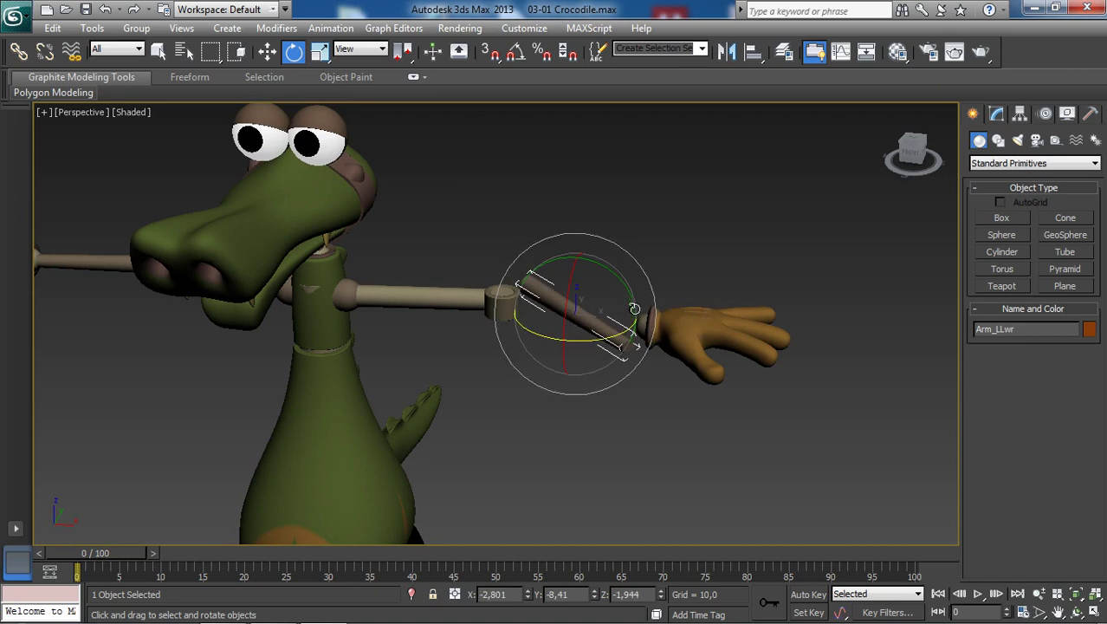
{"action": "mouse_move", "coordinate": [596, 314]}
{"action": "left_mouse_down"}
{"action": "mouse_move", "coordinate": [580, 309]}
{"action": "mouse_move", "coordinate": [626, 289]}
{"action": "mouse_move", "coordinate": [578, 313]}
{"action": "mouse_move", "coordinate": [537, 312]}
{"action": "mouse_move", "coordinate": [563, 270]}
{"action": "mouse_move", "coordinate": [598, 317]}
{"action": "left_mouse_up"}
{"action": "middle_click_drag", "start_coordinate": [600, 319], "coordinate": [594, 343], "text": "alt"}
{"action": "left_click_drag", "start_coordinate": [593, 341], "coordinate": [534, 322]}
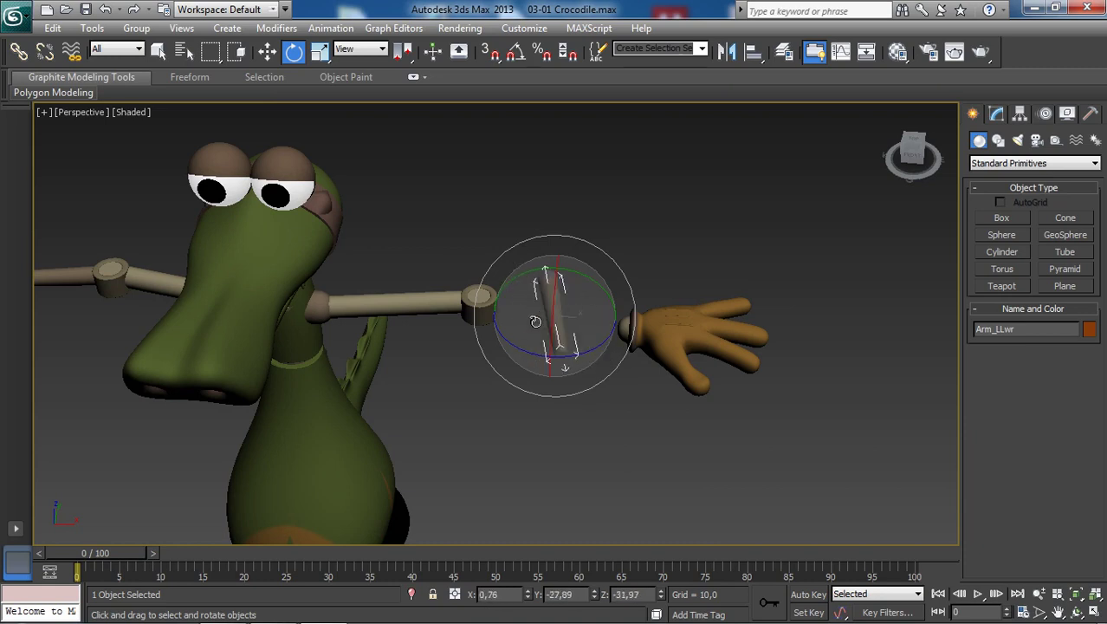
{"action": "left_click_drag", "start_coordinate": [545, 297], "coordinate": [586, 321]}
{"action": "middle_click_drag", "start_coordinate": [611, 344], "coordinate": [669, 384], "text": "alt"}
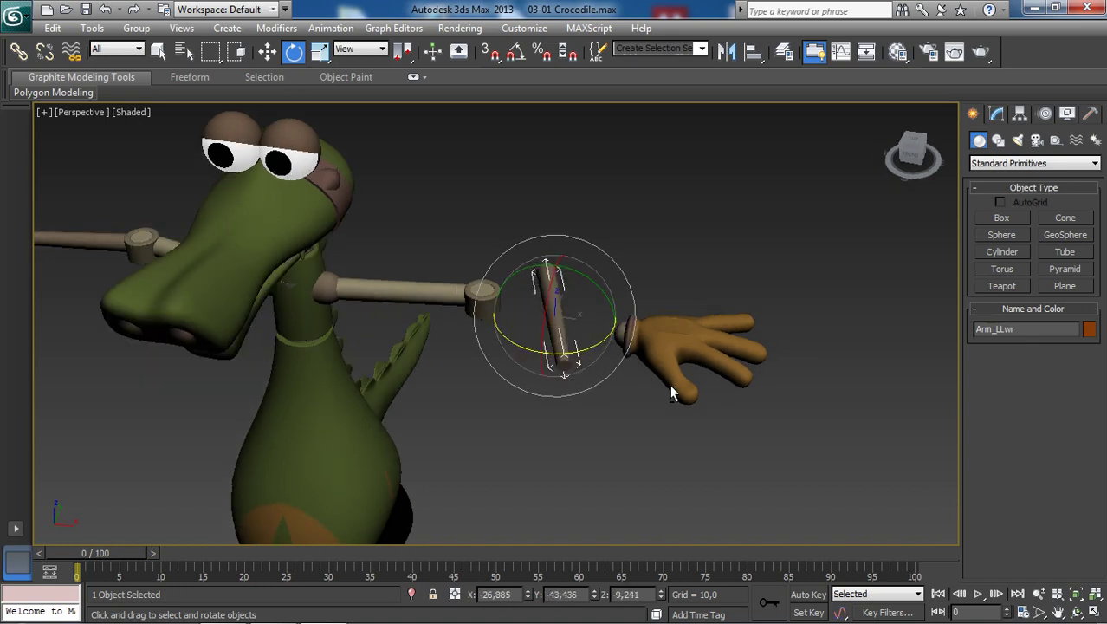
{"action": "mouse_move", "coordinate": [568, 324]}
{"action": "left_mouse_down"}
{"action": "mouse_move", "coordinate": [602, 311]}
{"action": "mouse_move", "coordinate": [545, 316]}
{"action": "mouse_move", "coordinate": [579, 323]}
{"action": "left_mouse_up"}
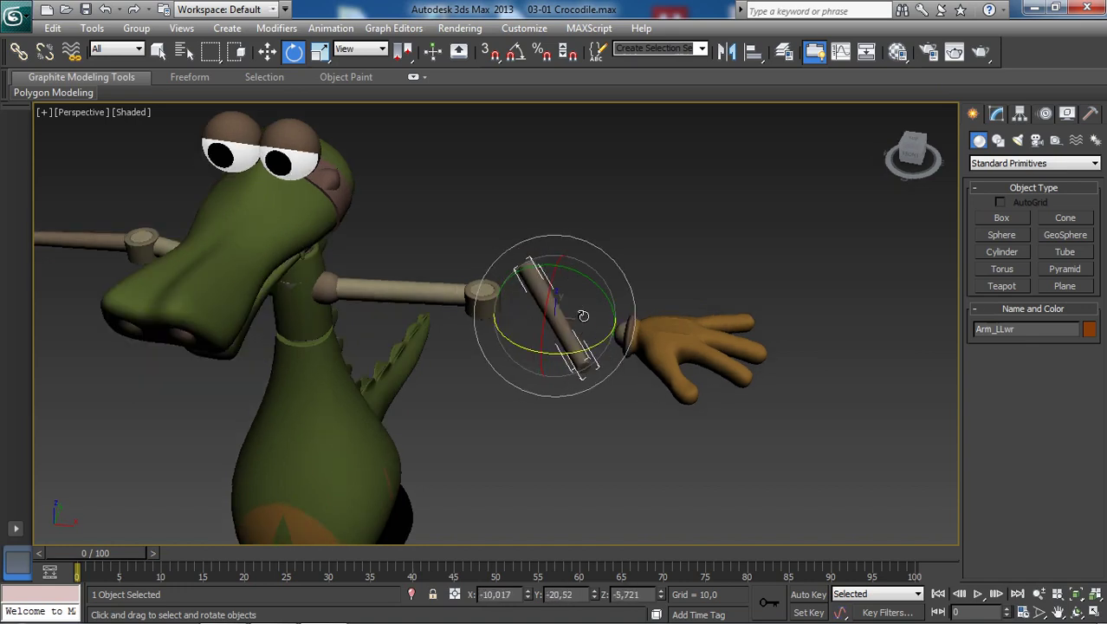
{"action": "middle_click_drag", "start_coordinate": [651, 438], "coordinate": [626, 423], "text": "alt"}
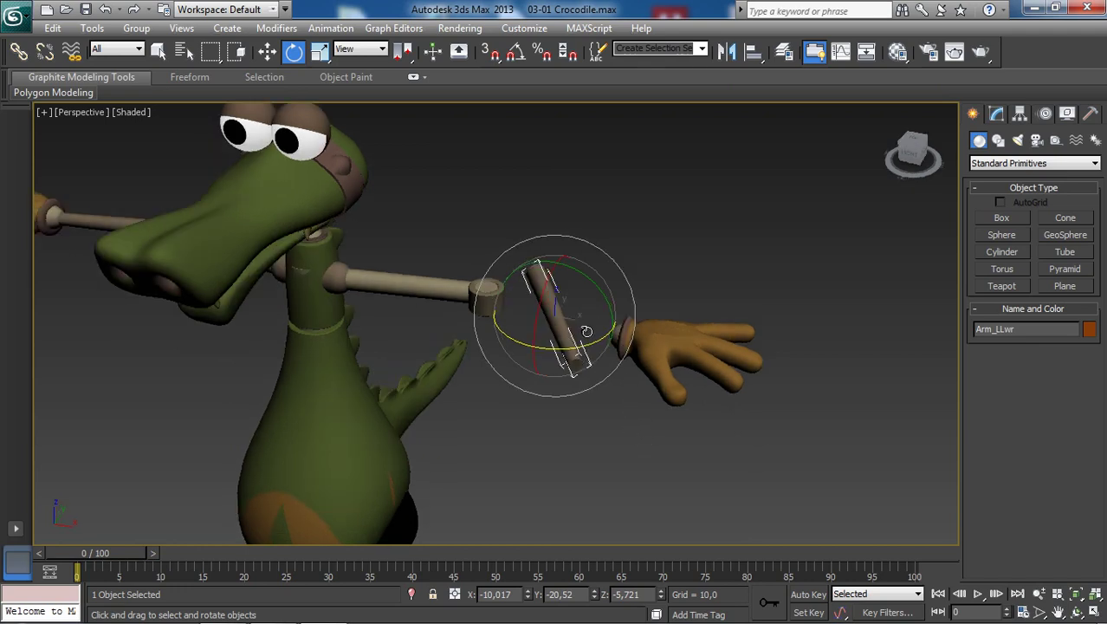
{"action": "middle_click_drag", "start_coordinate": [586, 332], "coordinate": [655, 367], "text": "alt"}
{"action": "left_click_drag", "start_coordinate": [574, 309], "coordinate": [574, 336]}
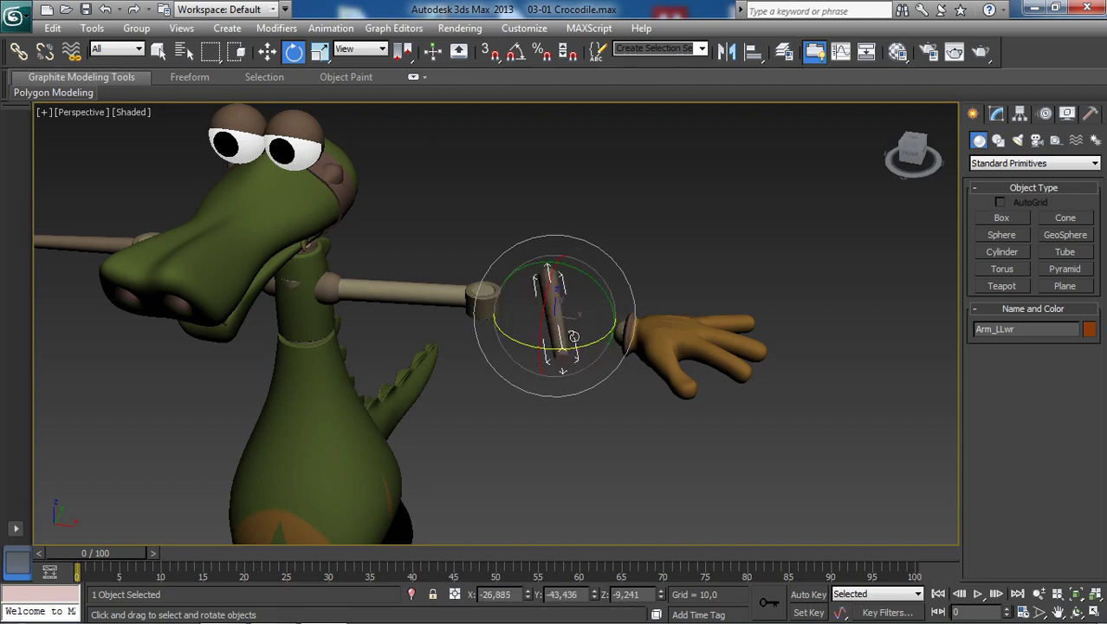
{"action": "middle_click_drag", "start_coordinate": [573, 336], "coordinate": [601, 313], "text": "alt"}
Step: Undo the test rotations of the left lower arm
{"action": "key", "text": "ctrl+z"}
{"action": "key", "text": "ctrl+z"}
{"action": "key", "text": "ctrl+z"}
{"action": "key", "text": "ctrl+z"}
{"action": "key", "text": "ctrl+z"}
Step: Try moving the left lower arm away from the elbow and hand and rotating it, and undo these test transforms
{"action": "key", "text": "w"}
{"action": "left_click_drag", "start_coordinate": [586, 304], "coordinate": [611, 329]}
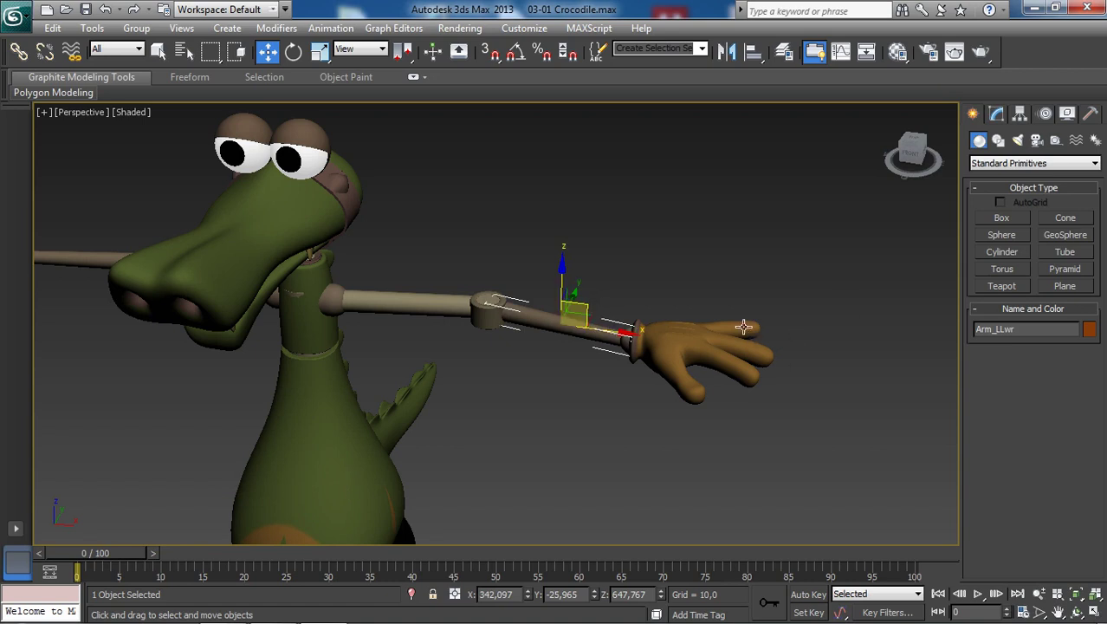
{"action": "middle_click_drag", "start_coordinate": [743, 327], "coordinate": [718, 318]}
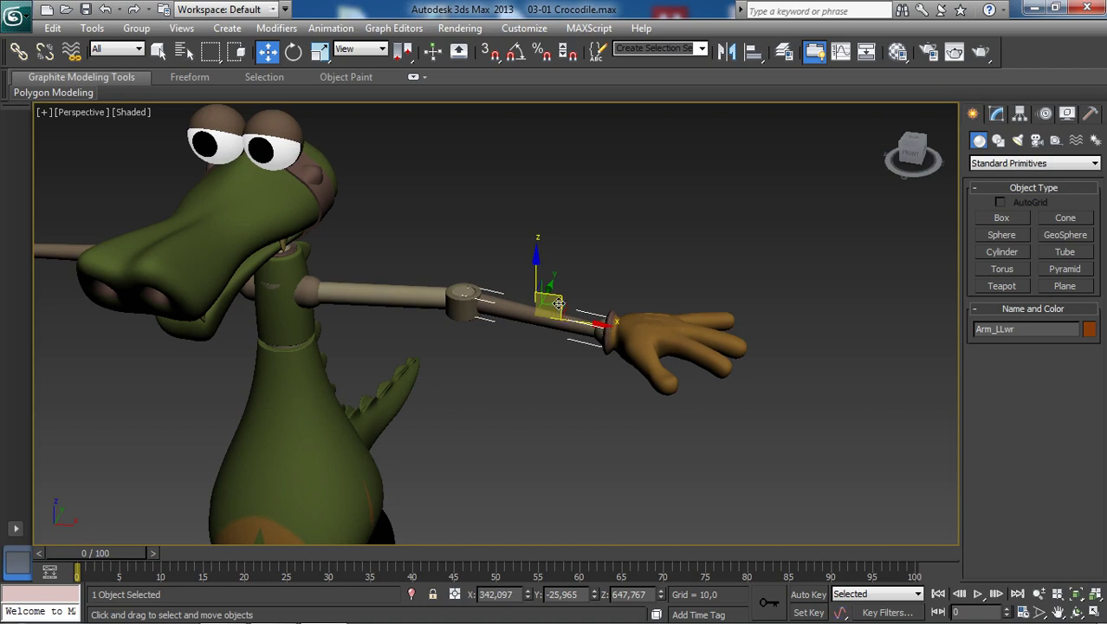
{"action": "left_click_drag", "start_coordinate": [558, 306], "coordinate": [593, 259]}
{"action": "key", "text": "e"}
{"action": "key", "text": "ctrl+z"}
{"action": "key", "text": "ctrl+z"}
{"action": "key", "text": "ctrl+z"}
{"action": "key", "text": "ctrl+z"}
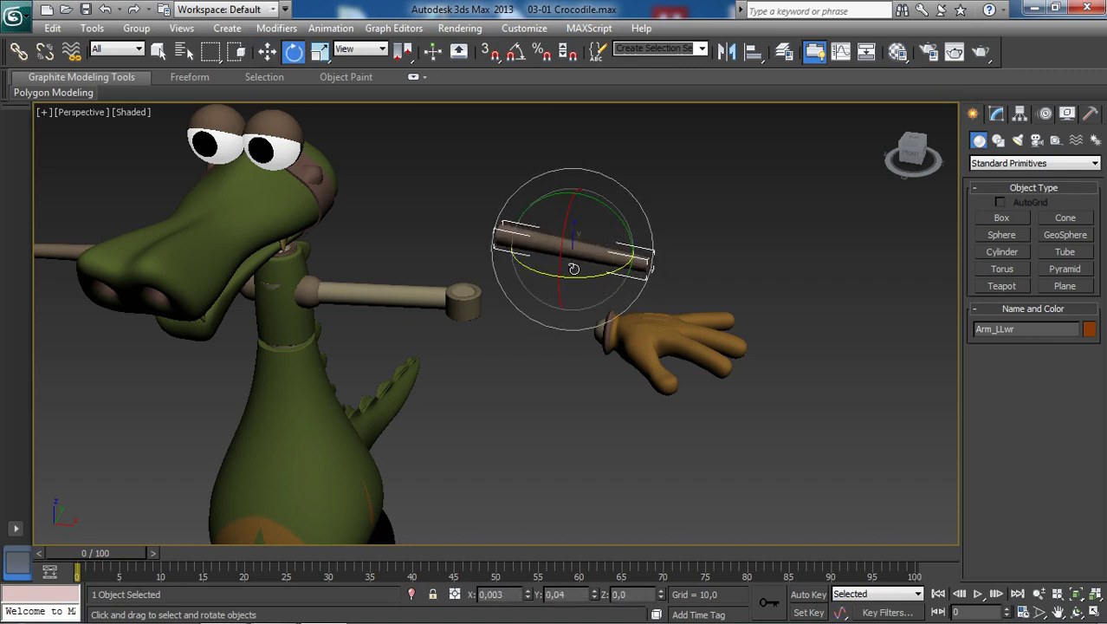
{"action": "mouse_move", "coordinate": [552, 306]}
{"action": "left_mouse_down"}
{"action": "mouse_move", "coordinate": [527, 327]}
{"action": "mouse_move", "coordinate": [568, 306]}
{"action": "left_mouse_up"}
{"action": "key", "text": "ctrl+z"}
Step: Select the left upper arm, Arm_LUpr, and rotate it slightly about its pivot
{"action": "middle_click_drag", "start_coordinate": [481, 311], "coordinate": [567, 302]}
{"action": "left_click", "coordinate": [470, 286]}
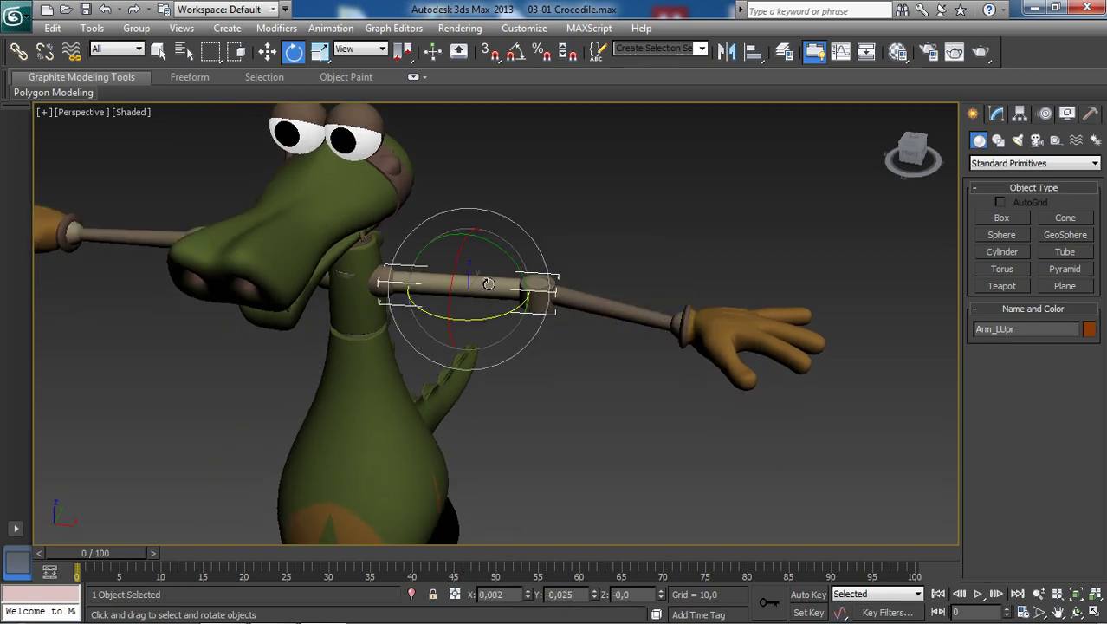
{"action": "mouse_move", "coordinate": [489, 283]}
{"action": "left_mouse_down"}
{"action": "mouse_move", "coordinate": [477, 286]}
{"action": "mouse_move", "coordinate": [486, 251]}
{"action": "mouse_move", "coordinate": [506, 287]}
{"action": "mouse_move", "coordinate": [484, 288]}
{"action": "mouse_move", "coordinate": [487, 269]}
{"action": "mouse_move", "coordinate": [465, 287]}
{"action": "mouse_move", "coordinate": [583, 287]}
{"action": "left_mouse_up"}
{"action": "middle_click_drag", "start_coordinate": [661, 305], "coordinate": [605, 304], "text": "alt"}
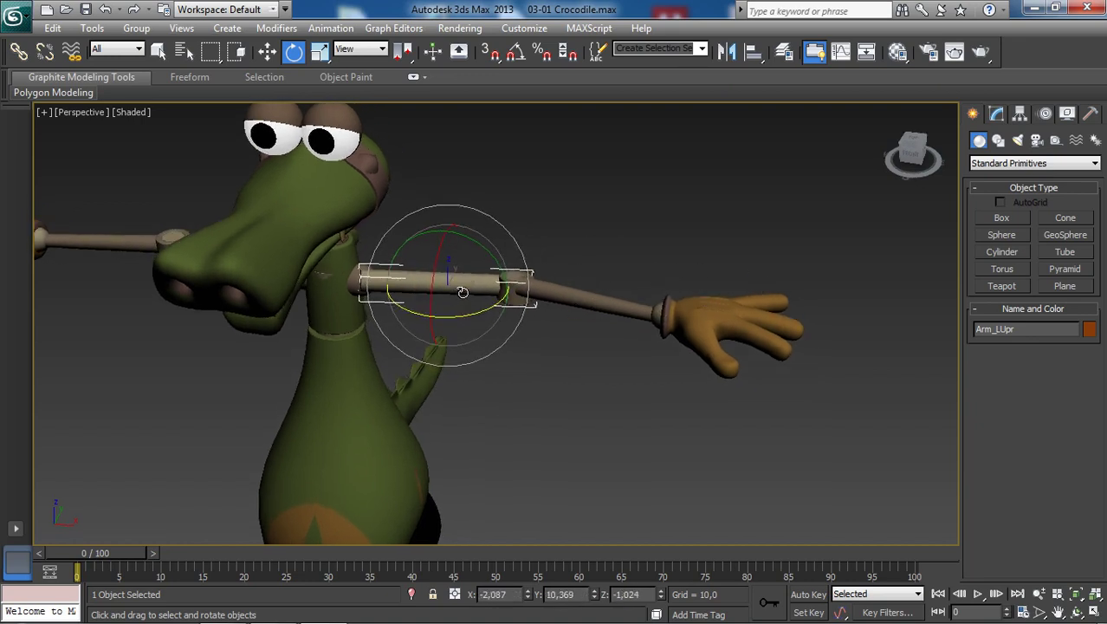
Step: Try a further rotation of the left upper arm and undo it
{"action": "left_click_drag", "start_coordinate": [462, 292], "coordinate": [529, 304]}
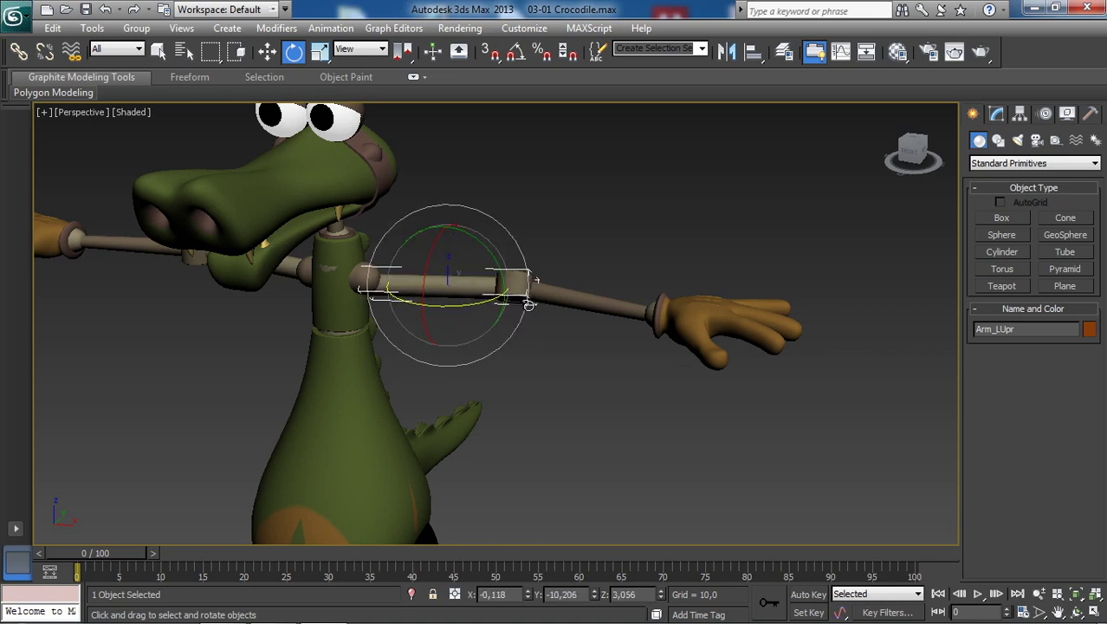
{"action": "middle_click_drag", "start_coordinate": [557, 337], "coordinate": [581, 292], "text": "alt"}
{"action": "key", "text": "ctrl+z"}
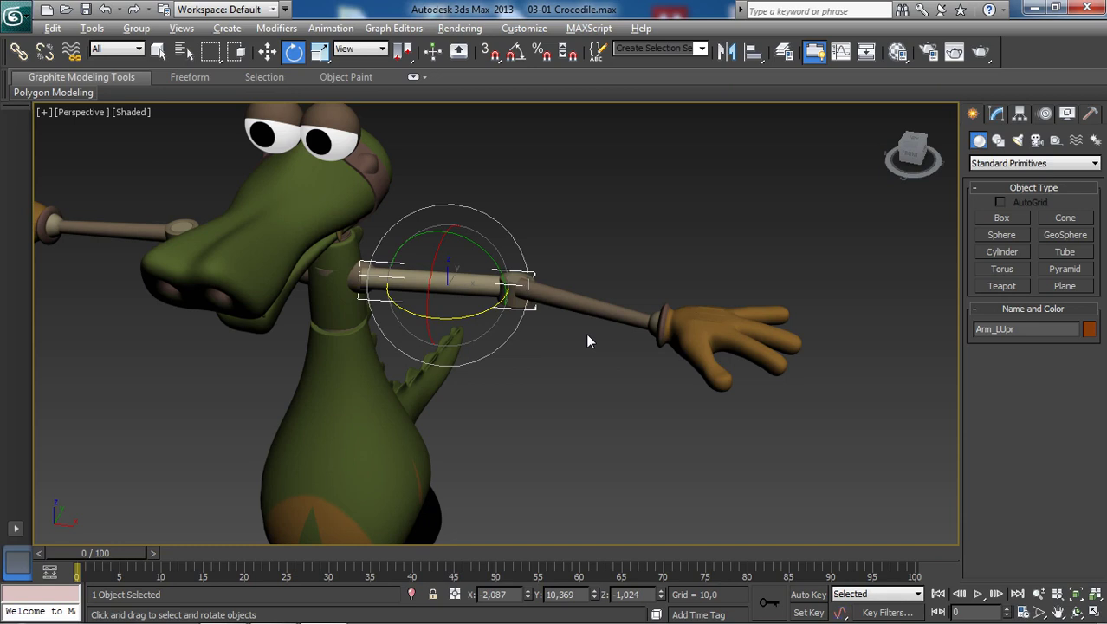
Step: Clear the selection and activate the Select and Link tool with the left arm and hand in close view
{"action": "middle_click_drag", "start_coordinate": [487, 316], "coordinate": [544, 291], "text": "alt"}
{"action": "middle_click_drag", "start_coordinate": [594, 332], "coordinate": [572, 327]}
{"action": "left_click", "coordinate": [662, 250]}
{"action": "middle_click_drag", "start_coordinate": [662, 249], "coordinate": [637, 245]}
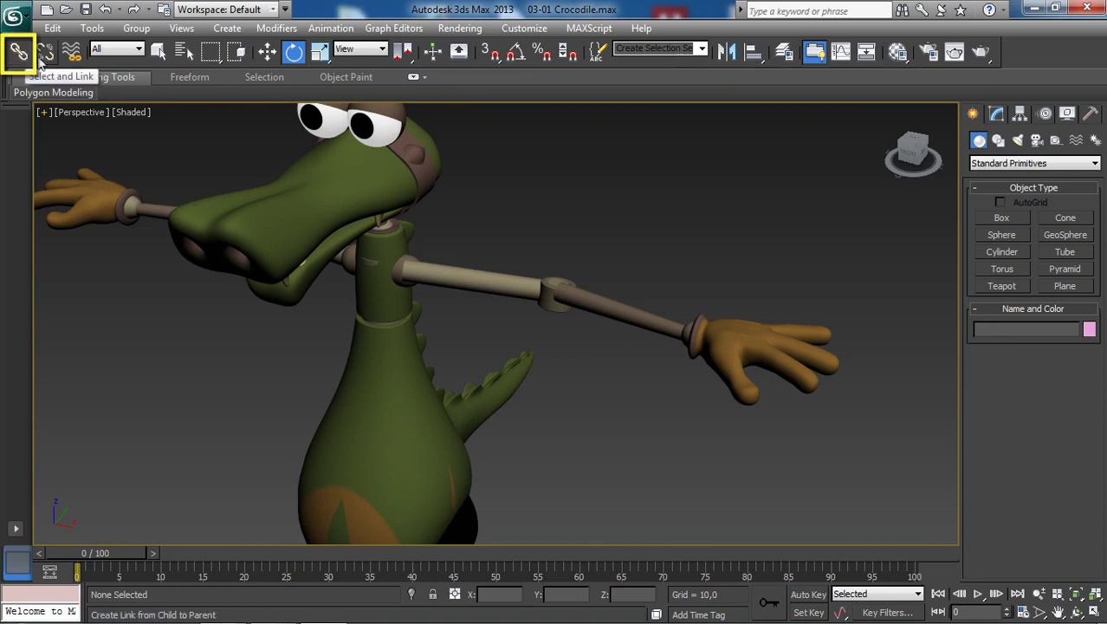
{"action": "left_click", "coordinate": [21, 56]}
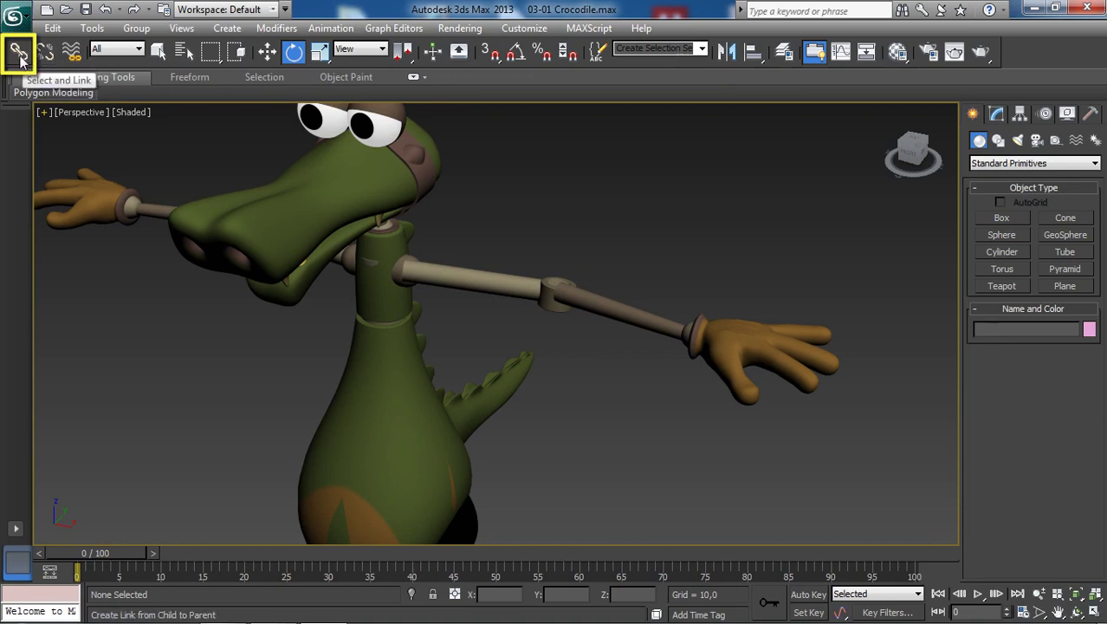
{"action": "left_click", "coordinate": [20, 55]}
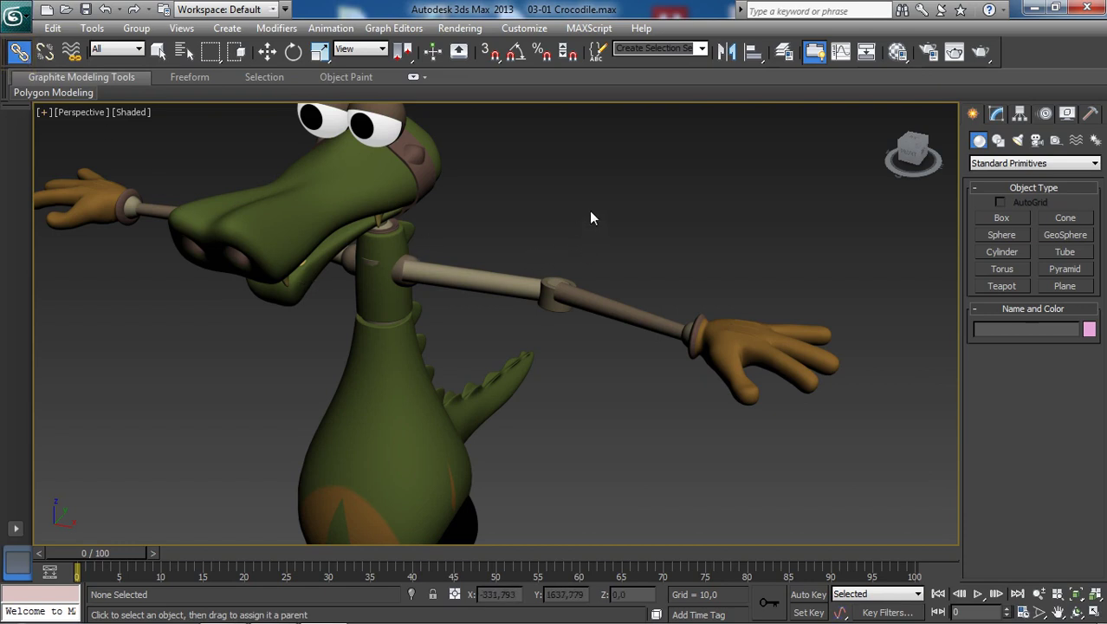
{"action": "middle_click_drag", "start_coordinate": [591, 216], "coordinate": [520, 274]}
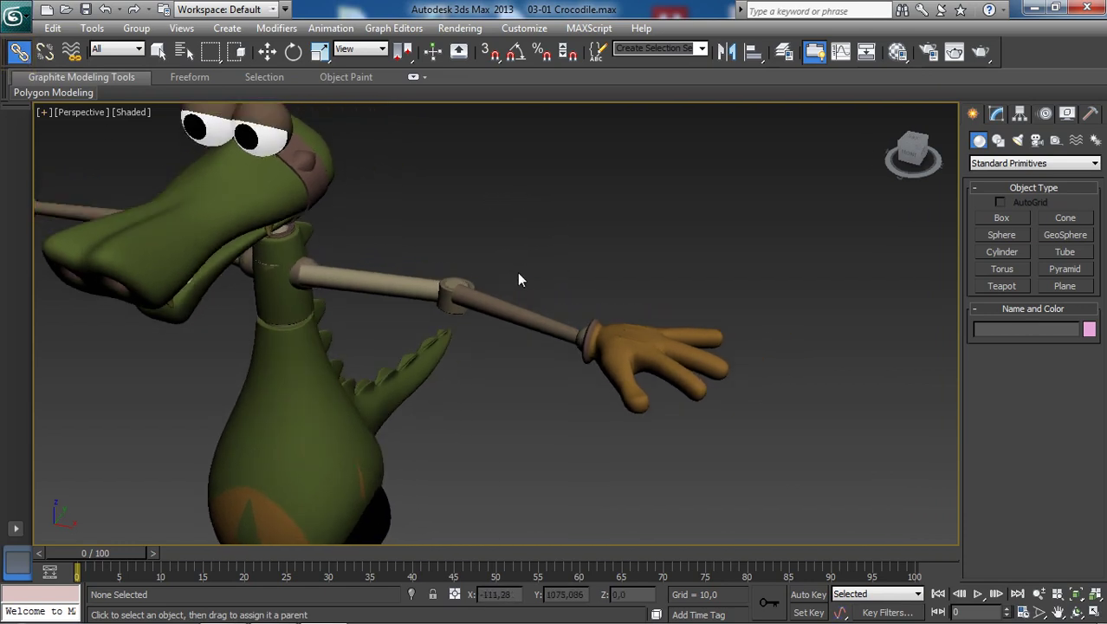
{"action": "scroll", "coordinate": [518, 279], "scroll_direction": "up", "scroll_amount": 4}
{"action": "scroll", "coordinate": [561, 308], "scroll_direction": "down", "scroll_amount": 2}
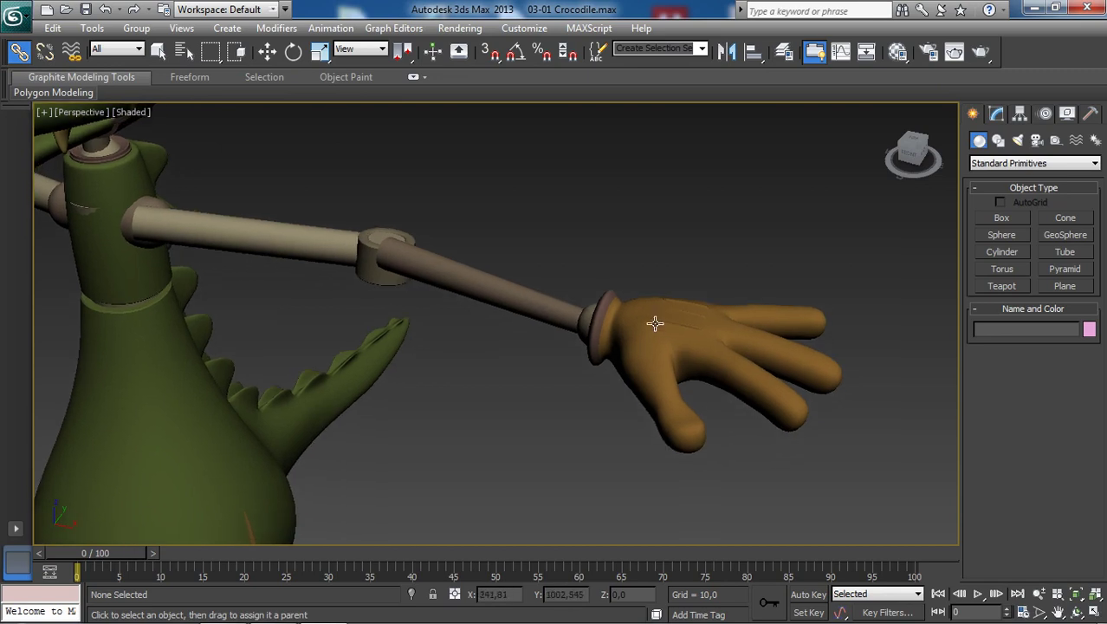
{"action": "scroll", "coordinate": [663, 317], "scroll_direction": "up", "scroll_amount": 1}
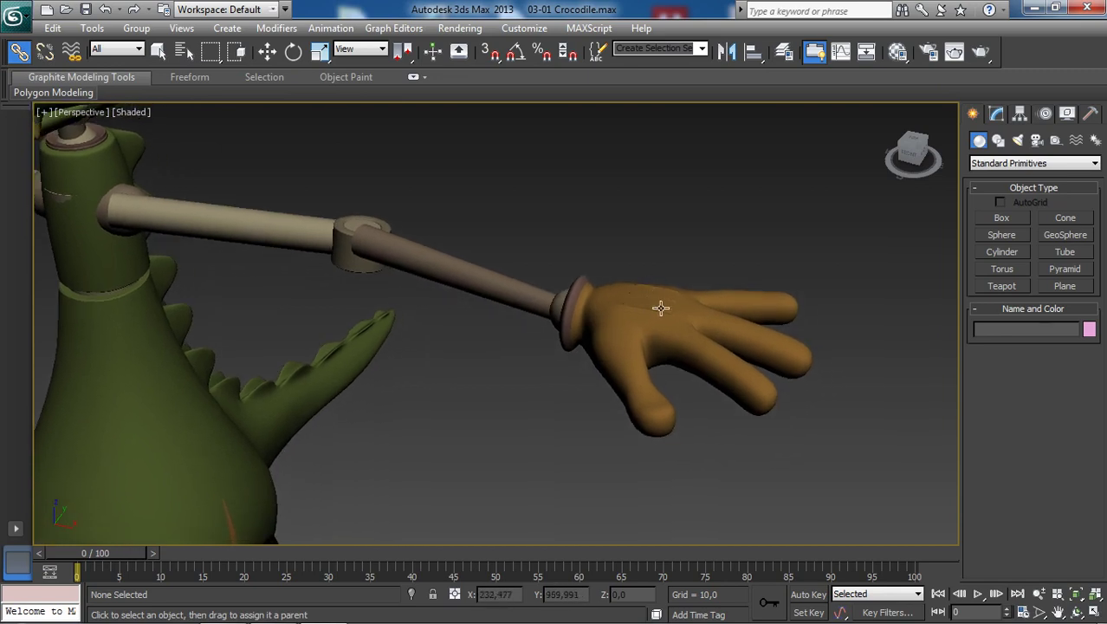
{"action": "middle_click_drag", "start_coordinate": [667, 309], "coordinate": [641, 275], "text": "alt"}
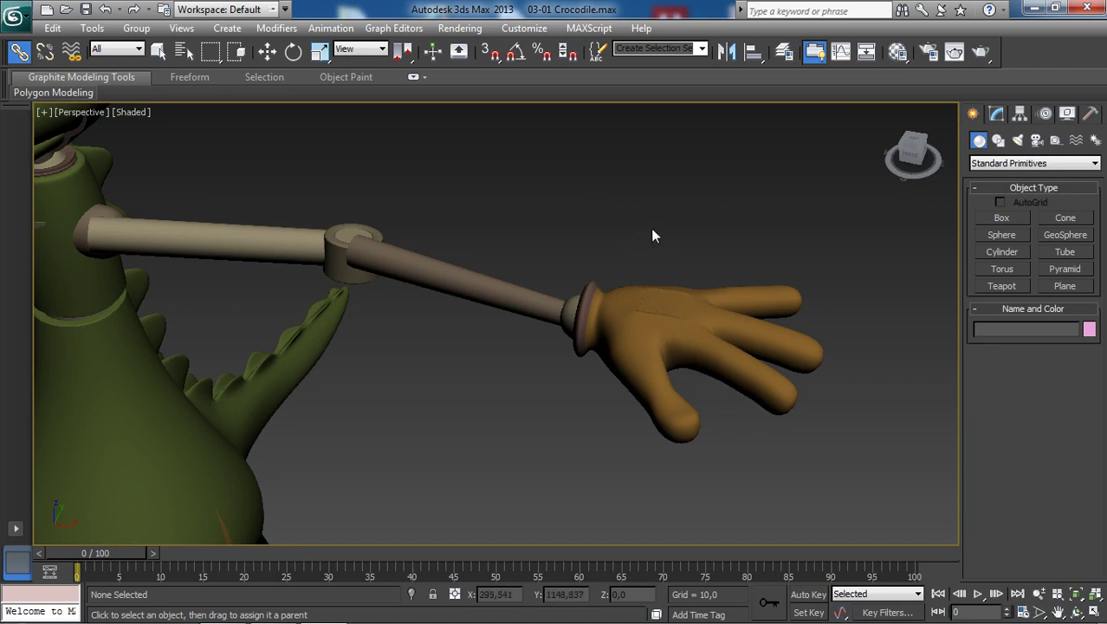
Step: Link the left hand, HandL, as a child to its parent, the left lower arm Arm_LLwr
{"action": "left_click", "coordinate": [673, 317]}
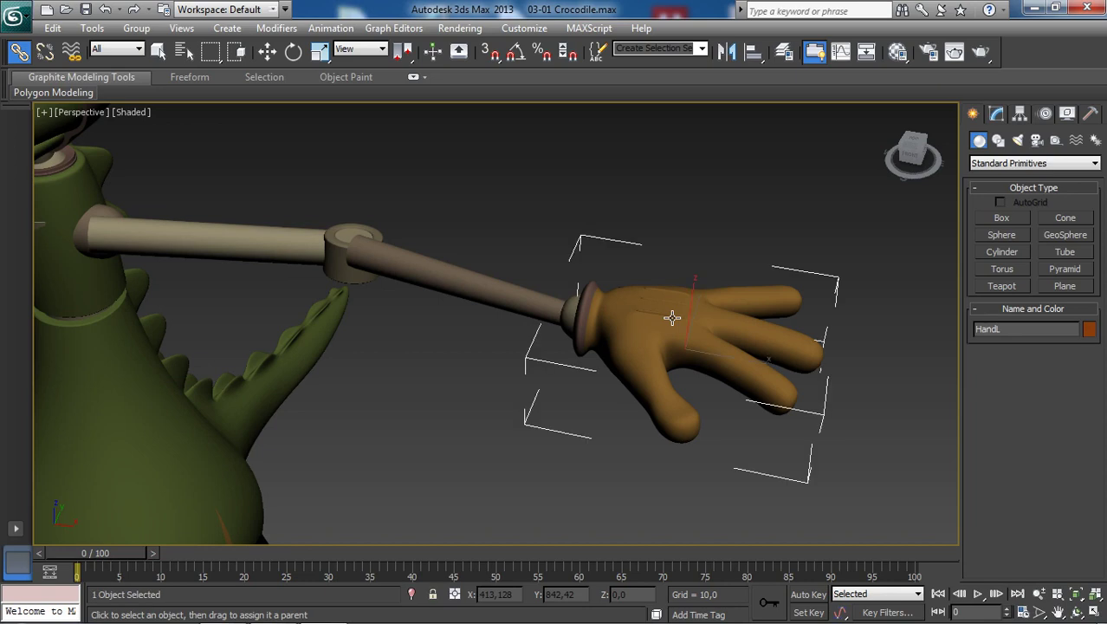
{"action": "left_click_drag", "start_coordinate": [673, 318], "coordinate": [485, 283]}
{"action": "left_click_drag", "start_coordinate": [589, 241], "coordinate": [545, 215]}
{"action": "left_click_drag", "start_coordinate": [546, 209], "coordinate": [687, 335]}
{"action": "left_click_drag", "start_coordinate": [637, 188], "coordinate": [615, 161]}
{"action": "left_click_drag", "start_coordinate": [569, 180], "coordinate": [567, 207]}
{"action": "left_click_drag", "start_coordinate": [551, 280], "coordinate": [682, 299]}
{"action": "mouse_move", "coordinate": [681, 298]}
{"action": "left_mouse_down"}
{"action": "mouse_move", "coordinate": [656, 295]}
{"action": "mouse_move", "coordinate": [665, 309]}
{"action": "mouse_move", "coordinate": [665, 296]}
{"action": "mouse_move", "coordinate": [660, 318]}
{"action": "mouse_move", "coordinate": [636, 319]}
{"action": "mouse_move", "coordinate": [655, 307]}
{"action": "mouse_move", "coordinate": [654, 323]}
{"action": "mouse_move", "coordinate": [647, 311]}
{"action": "mouse_move", "coordinate": [667, 310]}
{"action": "left_mouse_up"}
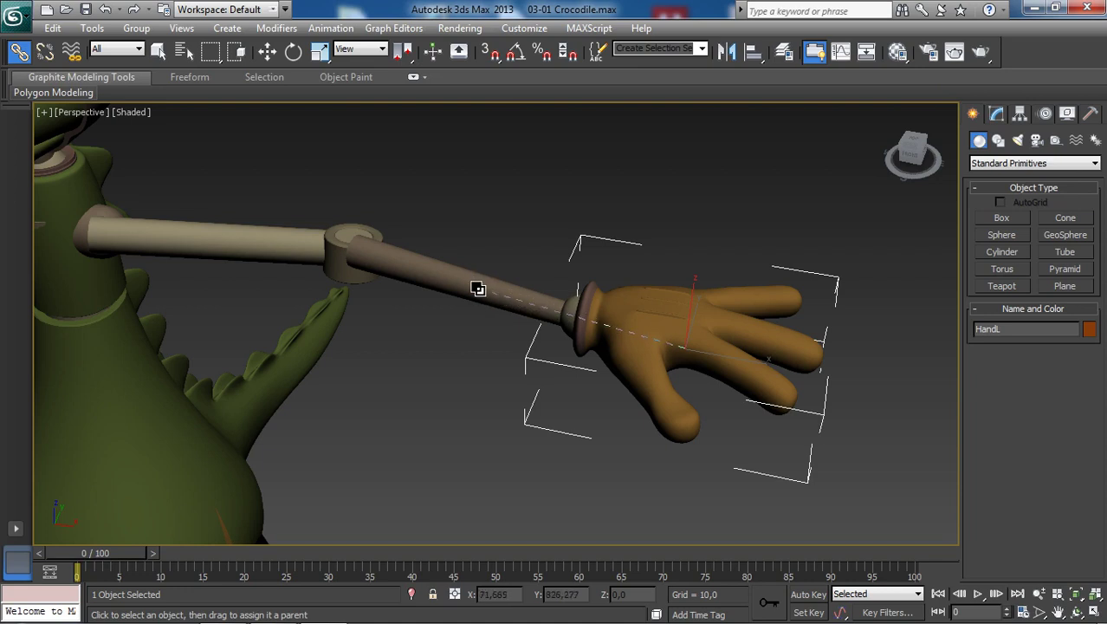
{"action": "left_click_drag", "start_coordinate": [477, 284], "coordinate": [523, 275]}
{"action": "left_click_drag", "start_coordinate": [608, 279], "coordinate": [567, 278]}
{"action": "left_click_drag", "start_coordinate": [495, 290], "coordinate": [473, 284]}
{"action": "left_click_drag", "start_coordinate": [473, 284], "coordinate": [473, 284]}
Step: Test the hand's link by selecting, rotating and moving the left lower arm, and undo the test transforms
{"action": "key", "text": "w"}
{"action": "left_click", "coordinate": [467, 284]}
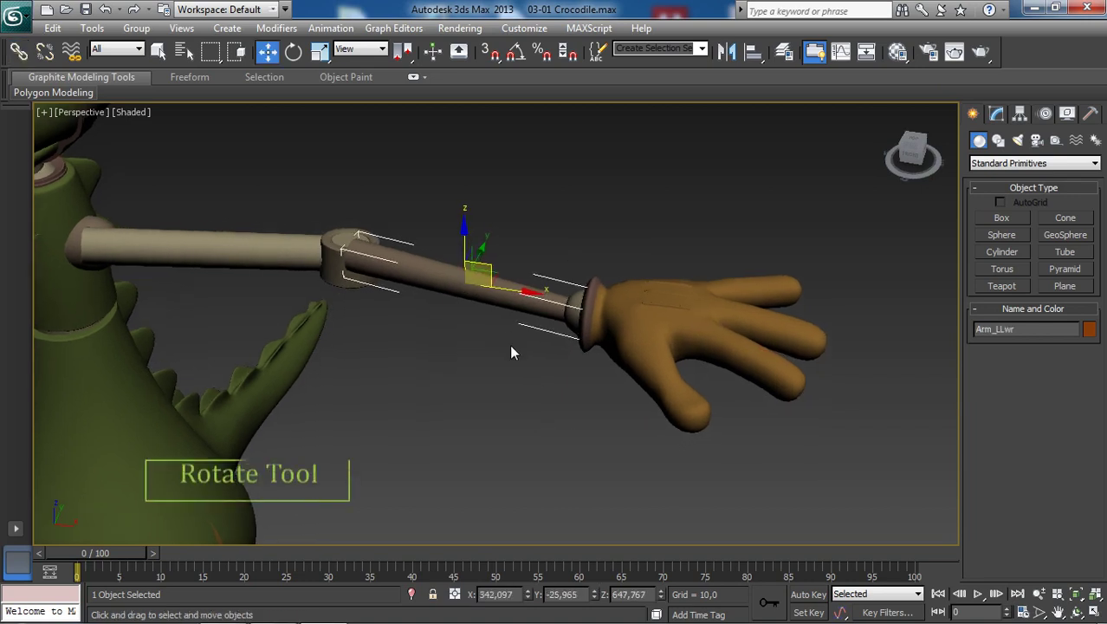
{"action": "key", "text": "e"}
{"action": "left_click_drag", "start_coordinate": [503, 285], "coordinate": [478, 280]}
{"action": "key", "text": "w"}
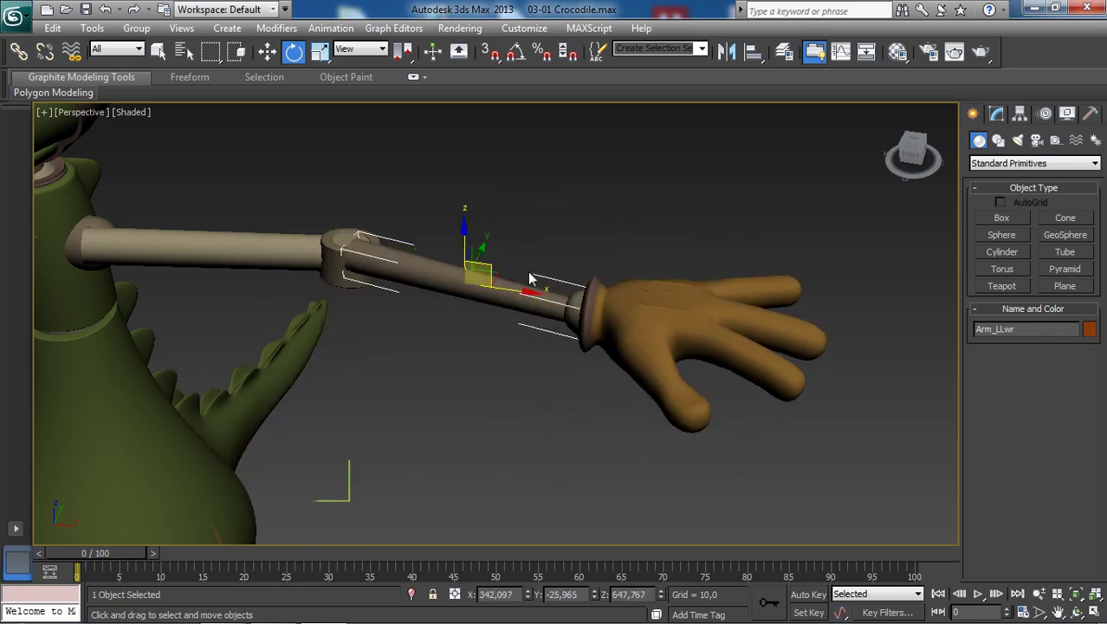
{"action": "left_click_drag", "start_coordinate": [488, 258], "coordinate": [596, 258]}
{"action": "key", "text": "ctrl+z"}
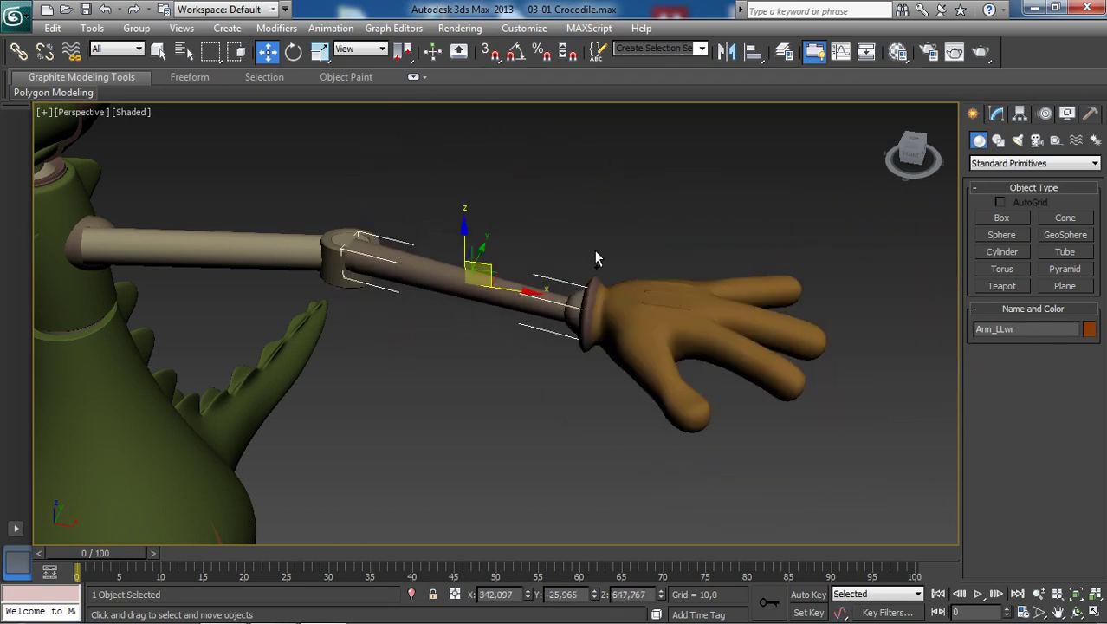
{"action": "key", "text": "ctrl+z"}
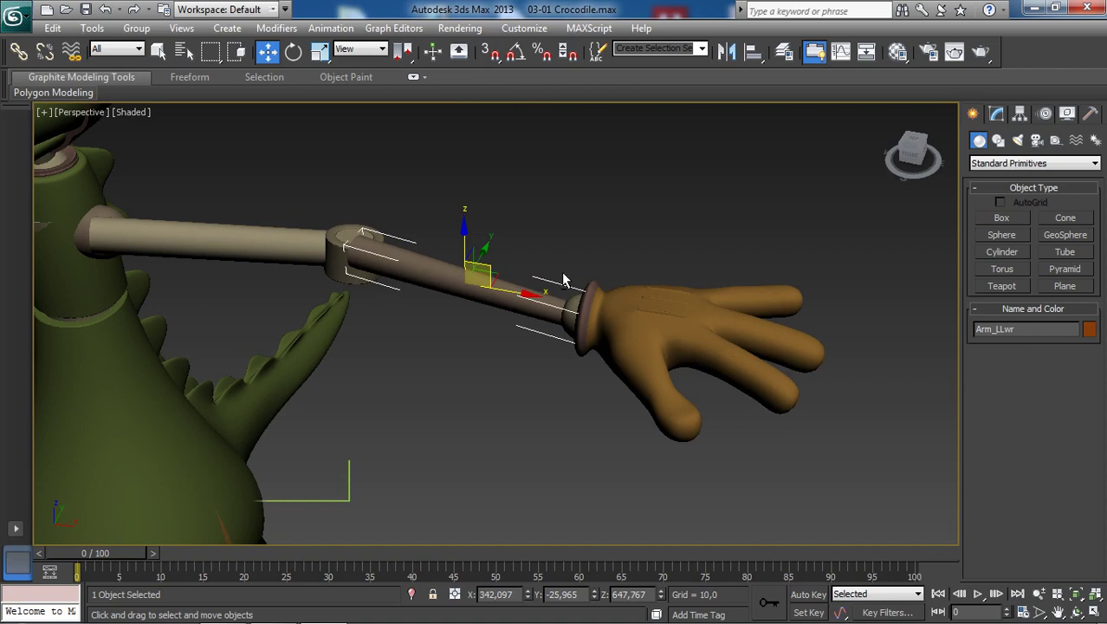
{"action": "key", "text": "ctrl+z"}
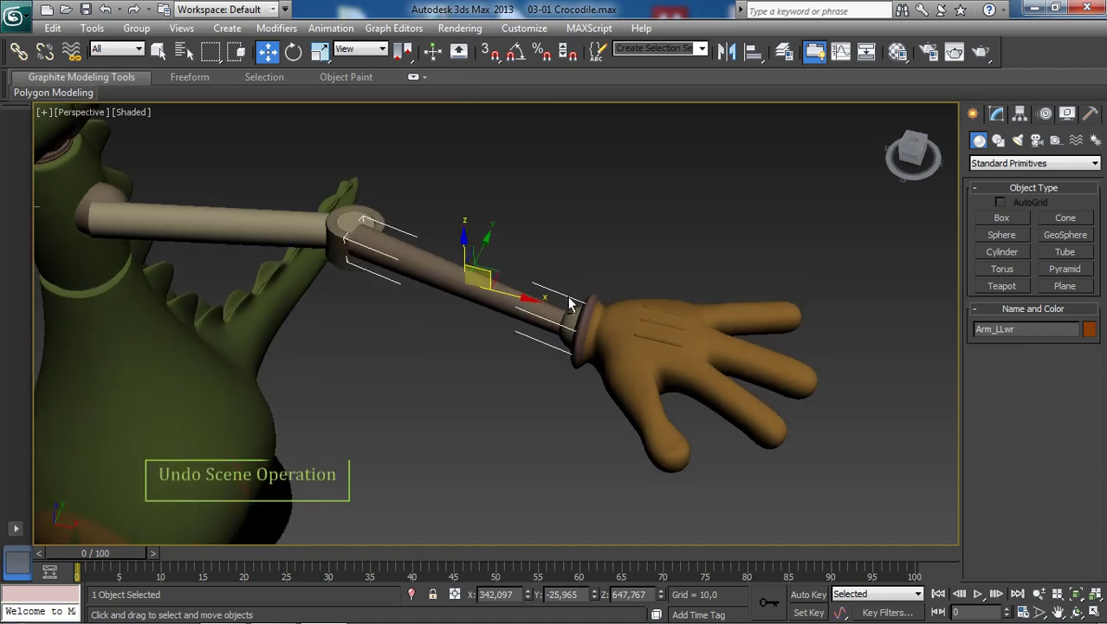
Step: Undo the last test transform of the left lower arm and clear the selection
{"action": "key", "text": "ctrl+z"}
{"action": "left_click", "coordinate": [540, 258]}
{"action": "middle_click_drag", "start_coordinate": [465, 267], "coordinate": [428, 208]}
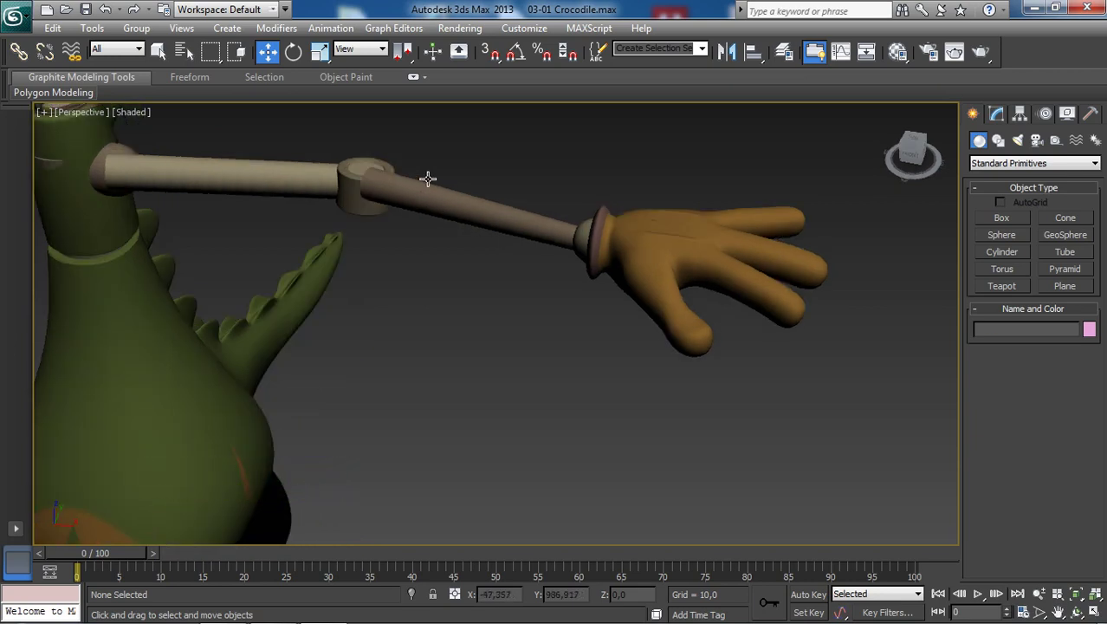
{"action": "middle_click_drag", "start_coordinate": [449, 187], "coordinate": [528, 217]}
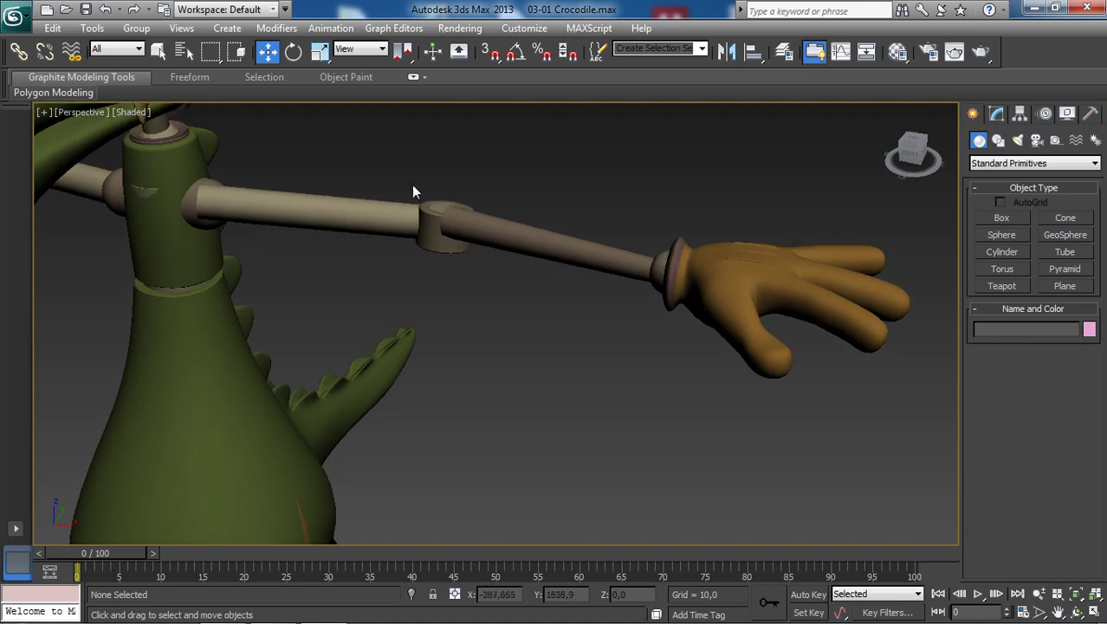
Step: Link the left lower arm, Arm_LLwr, as a child to the left upper arm, Arm_LUpr, and return to the Move tool
{"action": "left_click", "coordinate": [20, 54]}
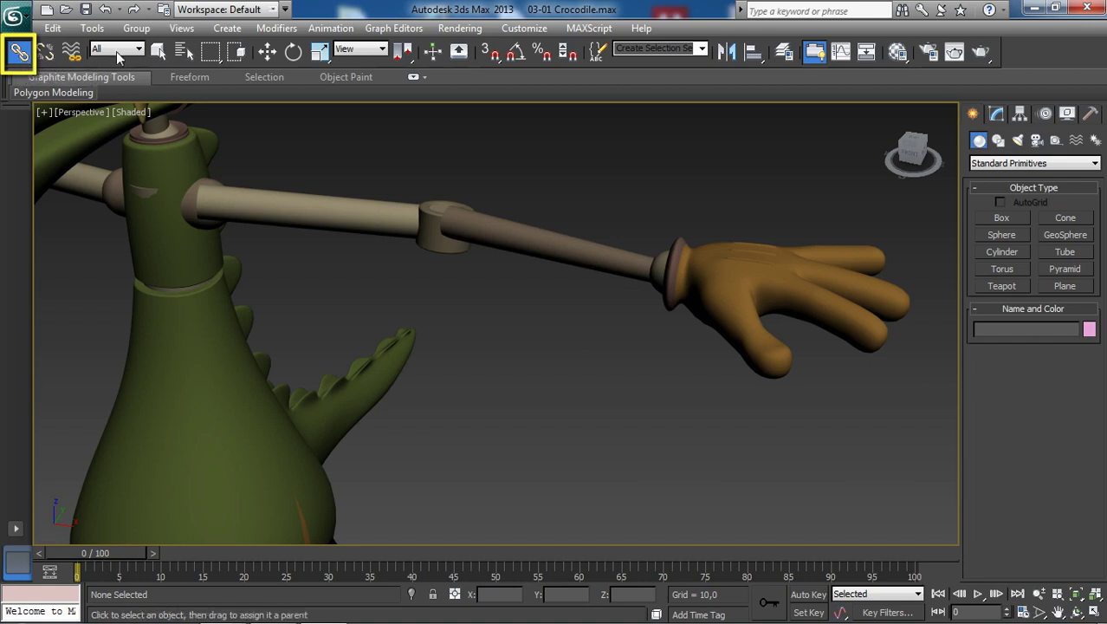
{"action": "left_click", "coordinate": [19, 53]}
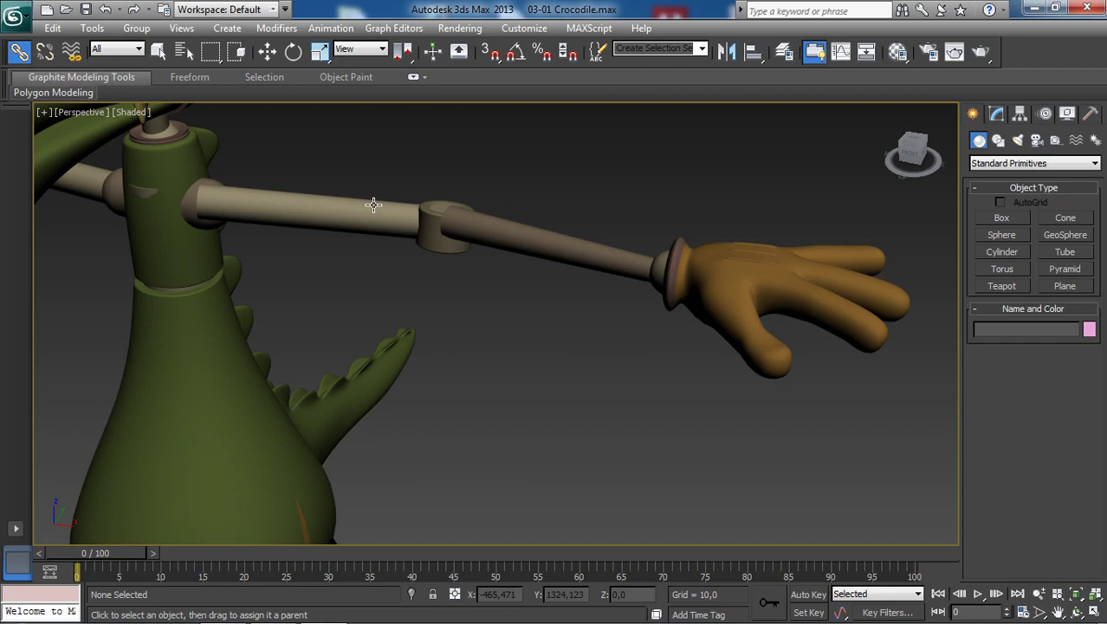
{"action": "middle_click_drag", "start_coordinate": [369, 204], "coordinate": [398, 222], "text": "alt"}
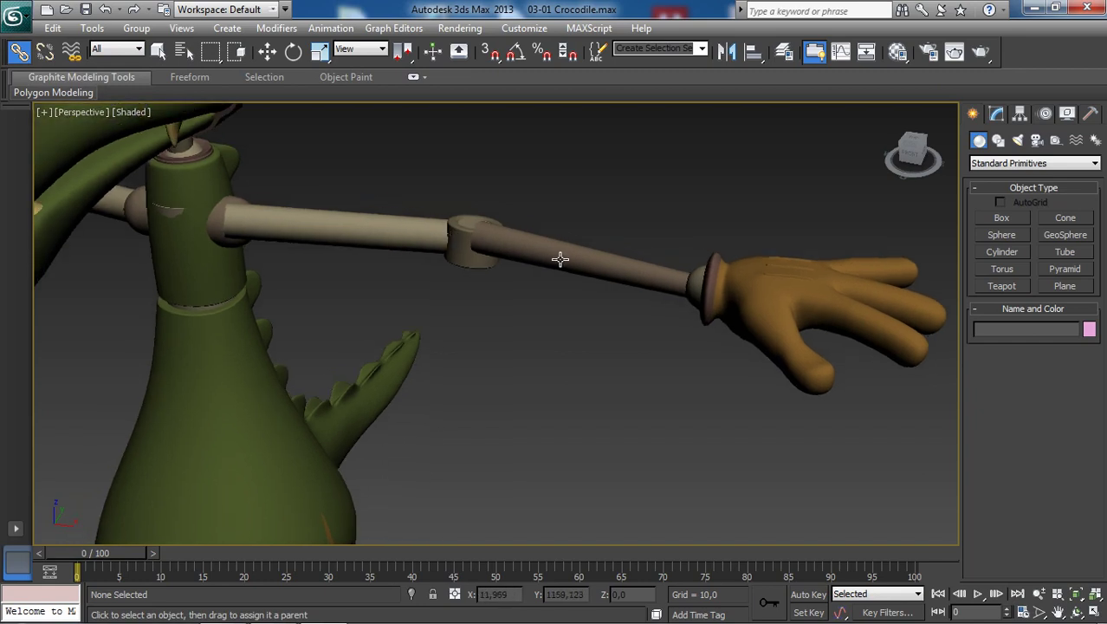
{"action": "scroll", "coordinate": [579, 259], "scroll_direction": "up", "scroll_amount": 3}
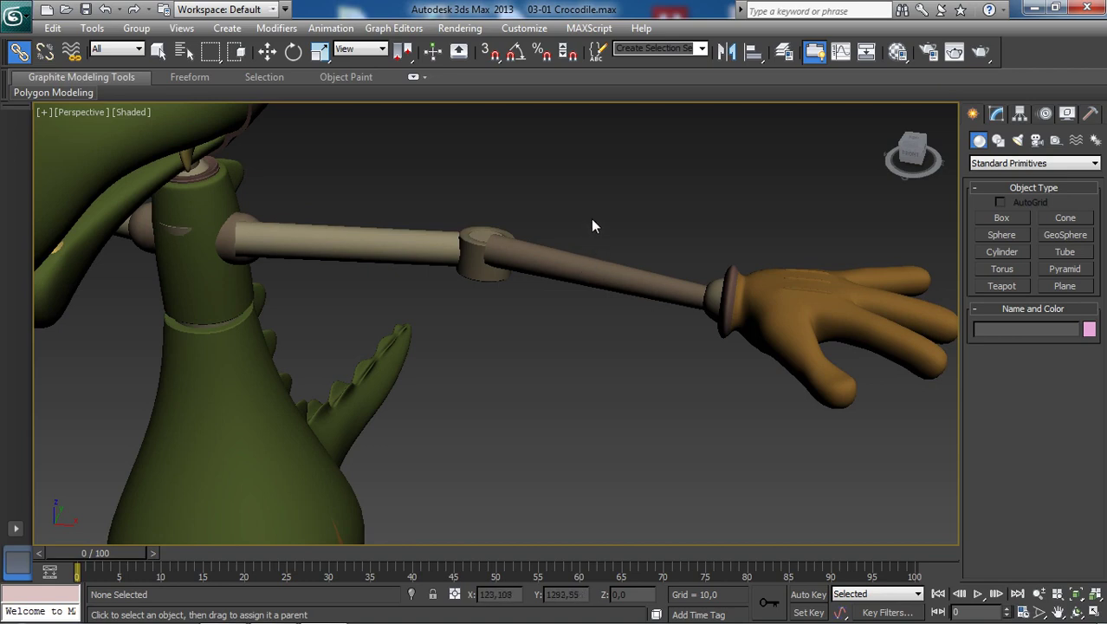
{"action": "left_click", "coordinate": [589, 265]}
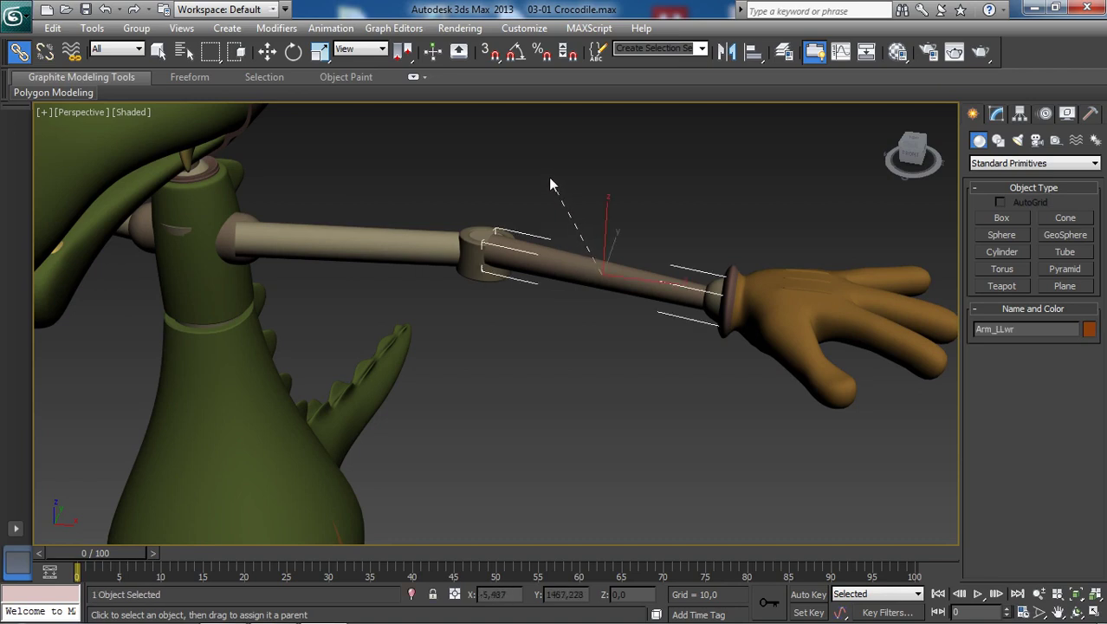
{"action": "left_click_drag", "start_coordinate": [549, 178], "coordinate": [397, 180]}
{"action": "mouse_move", "coordinate": [337, 211]}
{"action": "left_mouse_down"}
{"action": "mouse_move", "coordinate": [331, 237]}
{"action": "mouse_move", "coordinate": [342, 230]}
{"action": "mouse_move", "coordinate": [341, 240]}
{"action": "mouse_move", "coordinate": [353, 195]}
{"action": "left_mouse_up"}
{"action": "mouse_move", "coordinate": [344, 247]}
{"action": "left_mouse_down"}
{"action": "mouse_move", "coordinate": [354, 214]}
{"action": "mouse_move", "coordinate": [344, 236]}
{"action": "left_mouse_up"}
{"action": "key", "text": "w"}
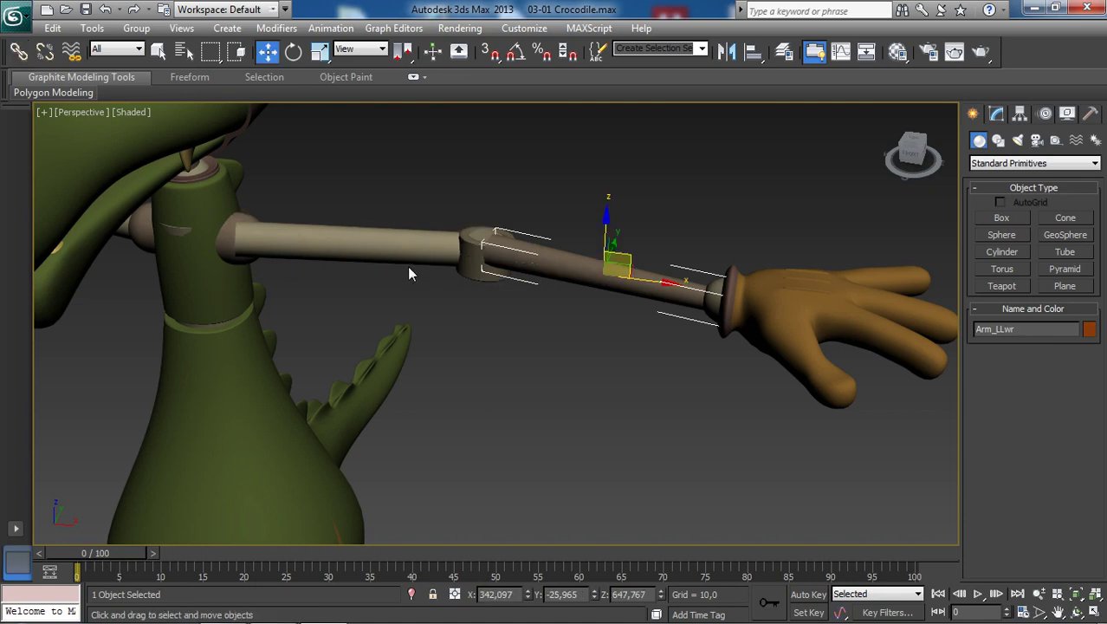
Step: Test the new link by selecting the left upper arm, Arm_LUpr, and rotating it in several directions
{"action": "left_click", "coordinate": [401, 242]}
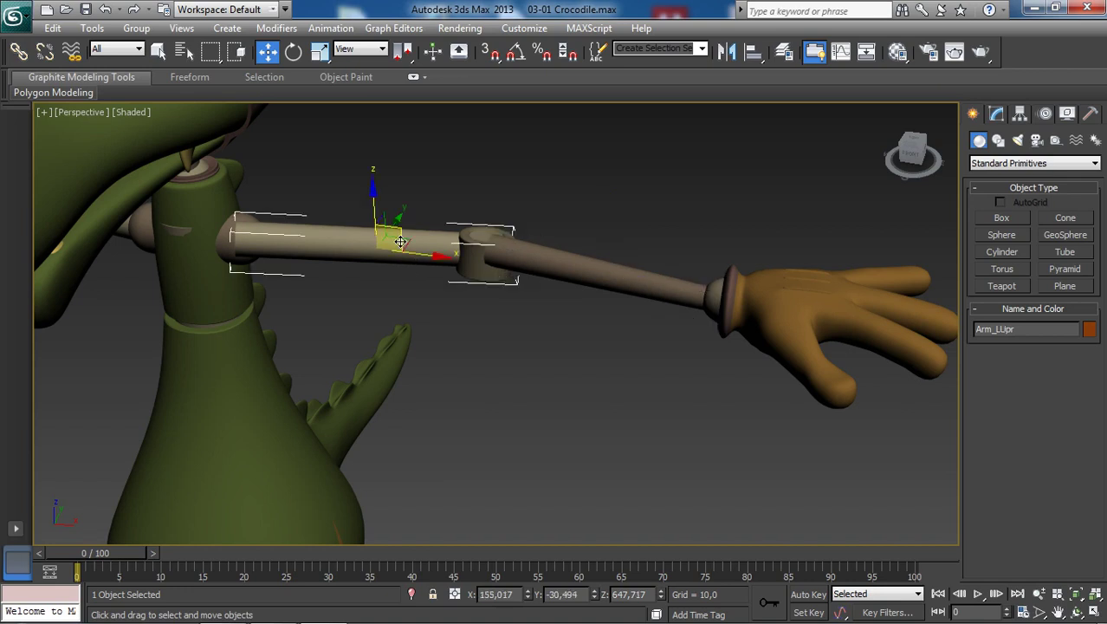
{"action": "middle_click_drag", "start_coordinate": [506, 285], "coordinate": [526, 300]}
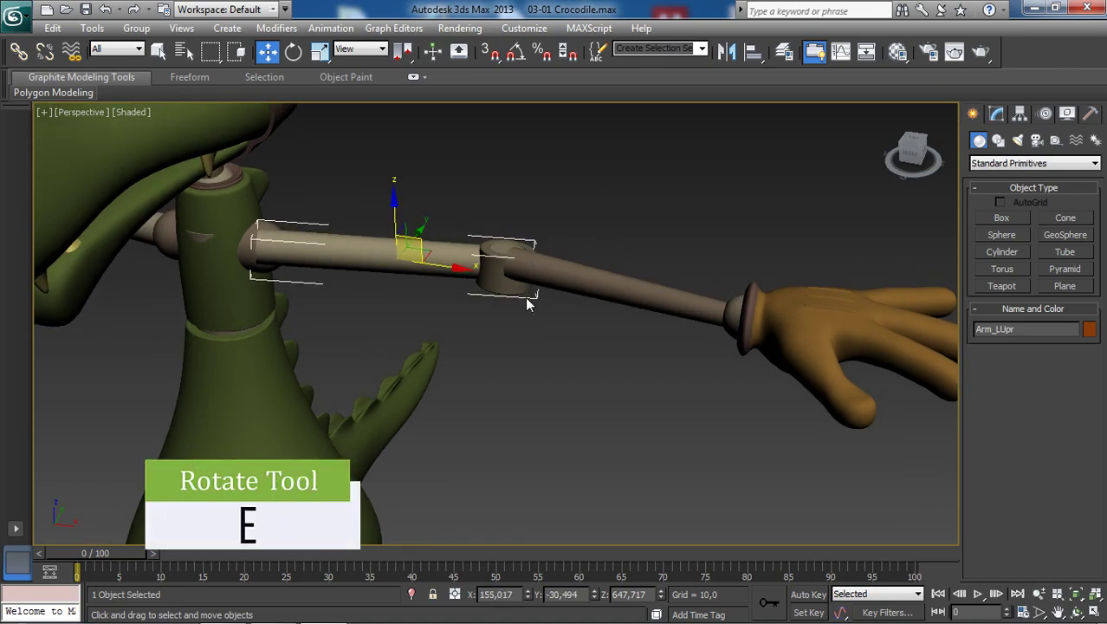
{"action": "key", "text": "e"}
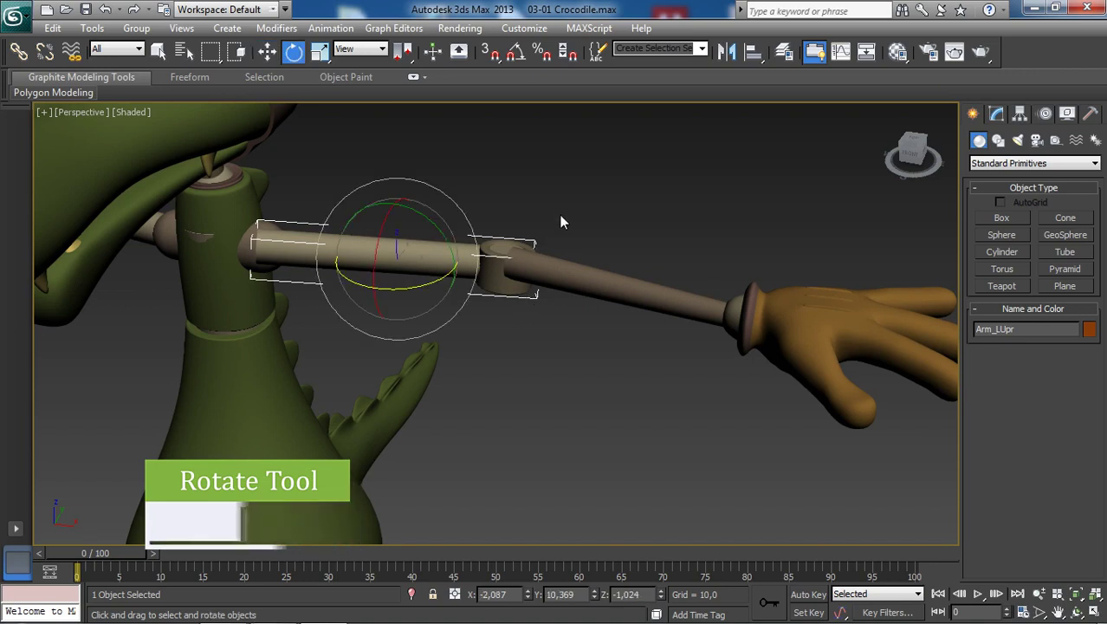
{"action": "scroll", "coordinate": [554, 222], "scroll_direction": "down", "scroll_amount": 3}
{"action": "middle_click_drag", "start_coordinate": [540, 238], "coordinate": [457, 268], "text": "alt"}
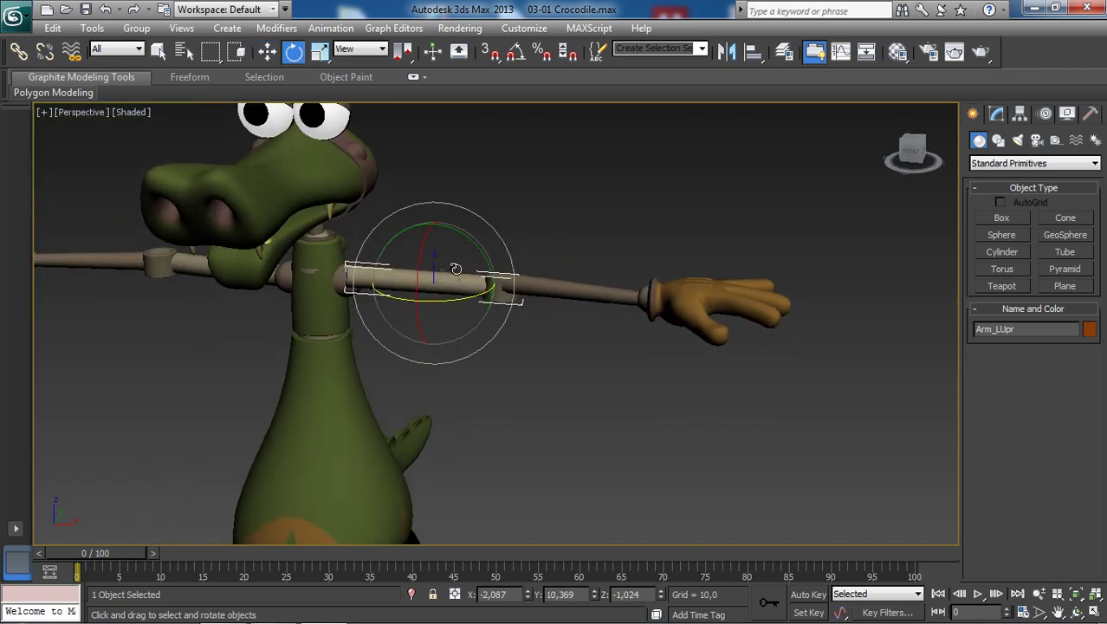
{"action": "mouse_move", "coordinate": [454, 268]}
{"action": "left_mouse_down"}
{"action": "mouse_move", "coordinate": [460, 286]}
{"action": "mouse_move", "coordinate": [450, 241]}
{"action": "mouse_move", "coordinate": [456, 275]}
{"action": "mouse_move", "coordinate": [471, 263]}
{"action": "mouse_move", "coordinate": [444, 299]}
{"action": "mouse_move", "coordinate": [438, 291]}
{"action": "mouse_move", "coordinate": [425, 325]}
{"action": "mouse_move", "coordinate": [437, 319]}
{"action": "mouse_move", "coordinate": [440, 242]}
{"action": "mouse_move", "coordinate": [444, 253]}
{"action": "mouse_move", "coordinate": [431, 279]}
{"action": "mouse_move", "coordinate": [427, 218]}
{"action": "mouse_move", "coordinate": [437, 329]}
{"action": "mouse_move", "coordinate": [461, 312]}
{"action": "mouse_move", "coordinate": [440, 287]}
{"action": "mouse_move", "coordinate": [435, 218]}
{"action": "mouse_move", "coordinate": [458, 275]}
{"action": "left_mouse_up"}
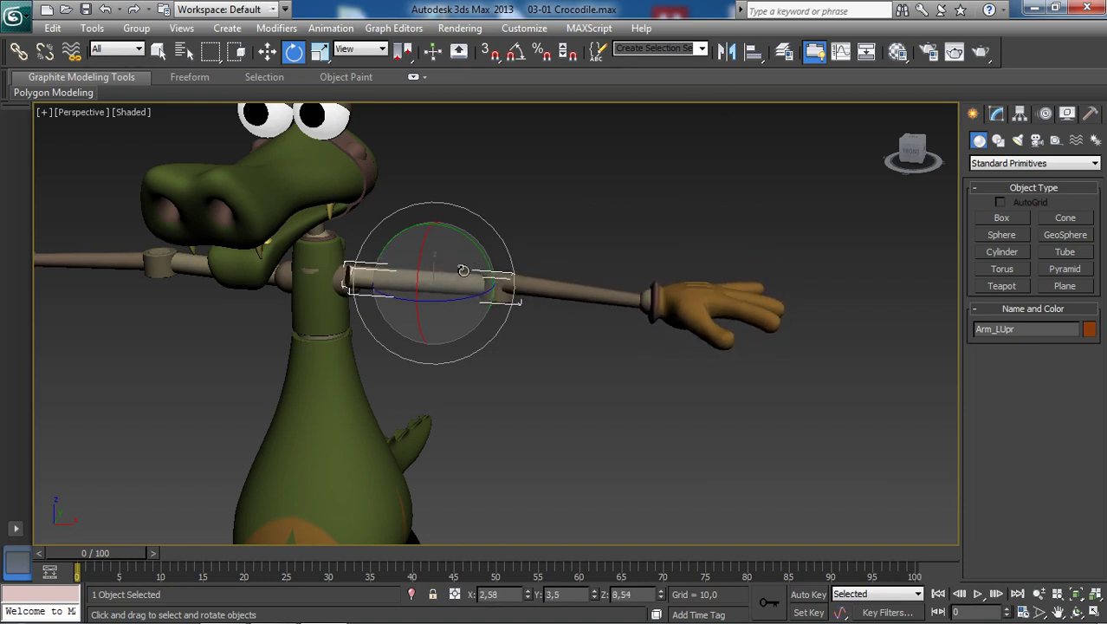
{"action": "mouse_move", "coordinate": [457, 262]}
{"action": "left_mouse_down"}
{"action": "mouse_move", "coordinate": [469, 275]}
{"action": "mouse_move", "coordinate": [425, 322]}
{"action": "mouse_move", "coordinate": [439, 345]}
{"action": "mouse_move", "coordinate": [447, 279]}
{"action": "left_mouse_up"}
Step: Rotate the left lower arm to bend it at the elbow and rotate the left upper arm again
{"action": "middle_click_drag", "start_coordinate": [586, 295], "coordinate": [597, 306], "text": "alt"}
{"action": "left_click", "coordinate": [583, 319]}
{"action": "scroll", "coordinate": [586, 319], "scroll_direction": "up", "scroll_amount": 3}
{"action": "mouse_move", "coordinate": [640, 313]}
{"action": "left_mouse_down"}
{"action": "mouse_move", "coordinate": [604, 331]}
{"action": "mouse_move", "coordinate": [630, 310]}
{"action": "left_mouse_up"}
{"action": "middle_click_drag", "start_coordinate": [633, 344], "coordinate": [617, 326], "text": "alt"}
{"action": "scroll", "coordinate": [617, 327], "scroll_direction": "down", "scroll_amount": 3}
{"action": "left_click", "coordinate": [452, 284]}
{"action": "mouse_move", "coordinate": [452, 284]}
{"action": "left_mouse_down"}
{"action": "mouse_move", "coordinate": [431, 325]}
{"action": "mouse_move", "coordinate": [450, 289]}
{"action": "mouse_move", "coordinate": [442, 219]}
{"action": "mouse_move", "coordinate": [430, 321]}
{"action": "mouse_move", "coordinate": [452, 296]}
{"action": "mouse_move", "coordinate": [467, 299]}
{"action": "mouse_move", "coordinate": [440, 278]}
{"action": "mouse_move", "coordinate": [429, 316]}
{"action": "mouse_move", "coordinate": [454, 260]}
{"action": "mouse_move", "coordinate": [456, 200]}
{"action": "mouse_move", "coordinate": [442, 312]}
{"action": "mouse_move", "coordinate": [456, 291]}
{"action": "left_mouse_up"}
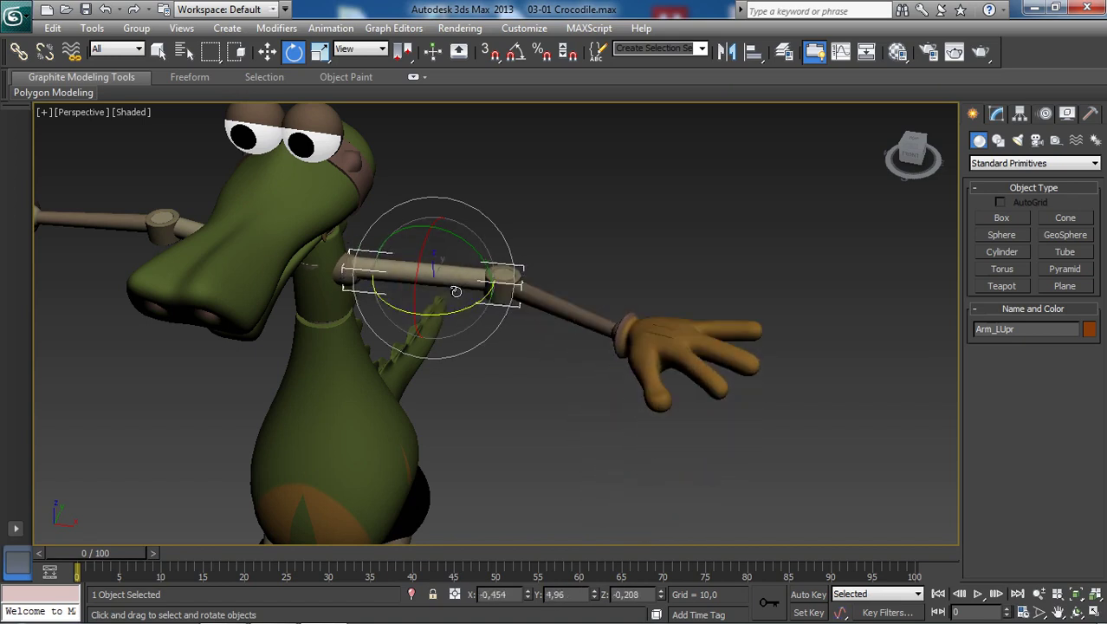
{"action": "middle_click_drag", "start_coordinate": [550, 315], "coordinate": [576, 305], "text": "alt"}
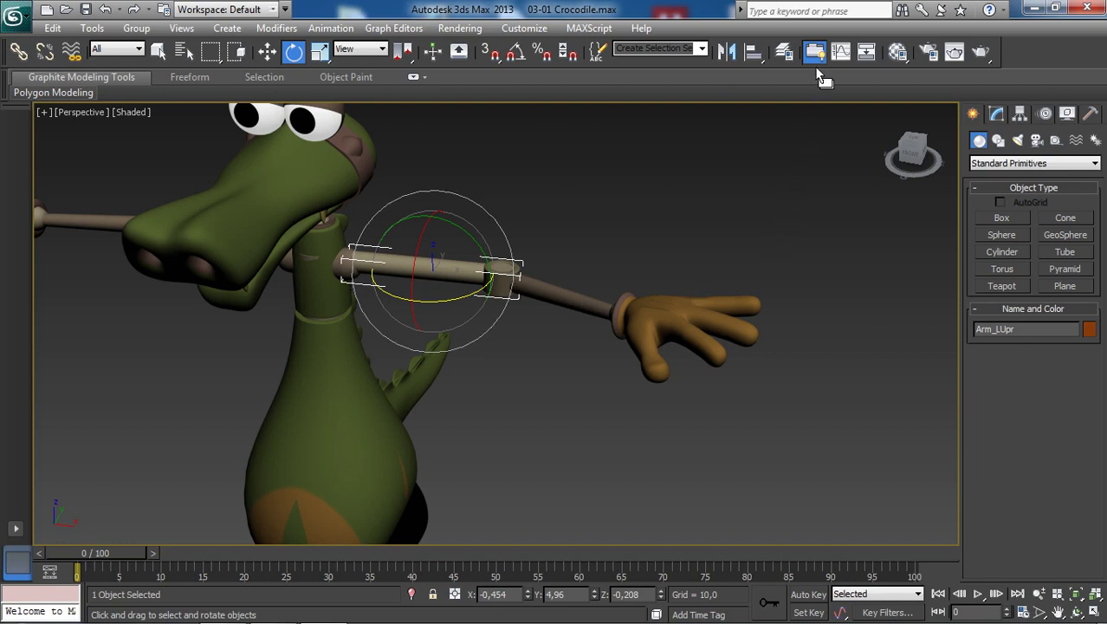
Step: Open the Schematic View and zoom in on the Arm_LUpr, Arm_LLwr and HandL nodes
{"action": "left_click", "coordinate": [866, 55]}
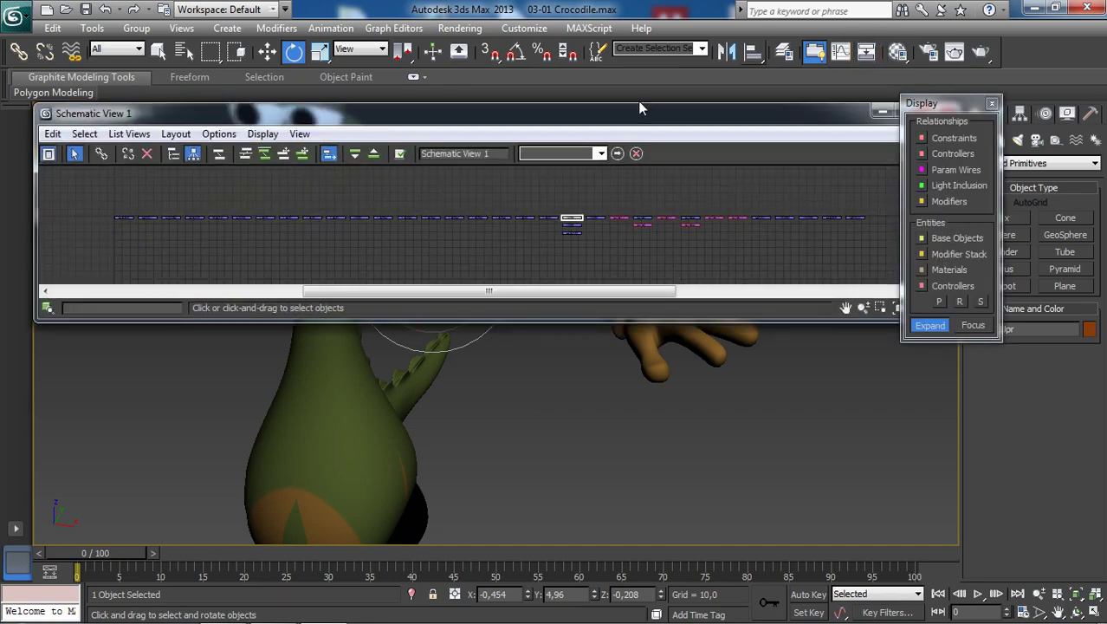
{"action": "scroll", "coordinate": [614, 186], "scroll_direction": "up", "scroll_amount": 5}
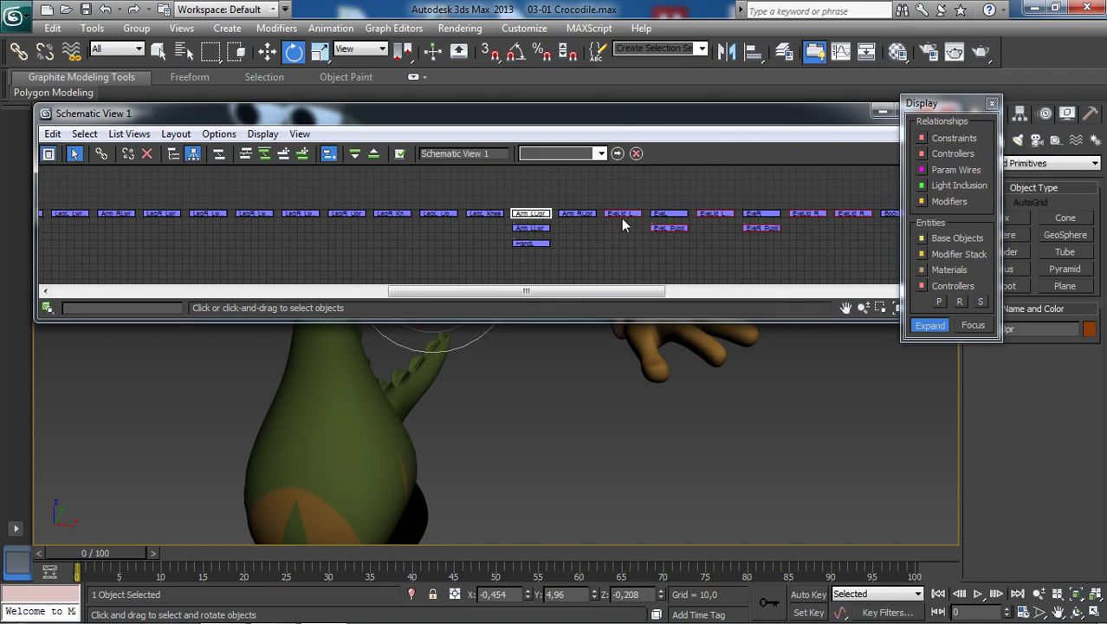
{"action": "scroll", "coordinate": [615, 222], "scroll_direction": "up", "scroll_amount": 4}
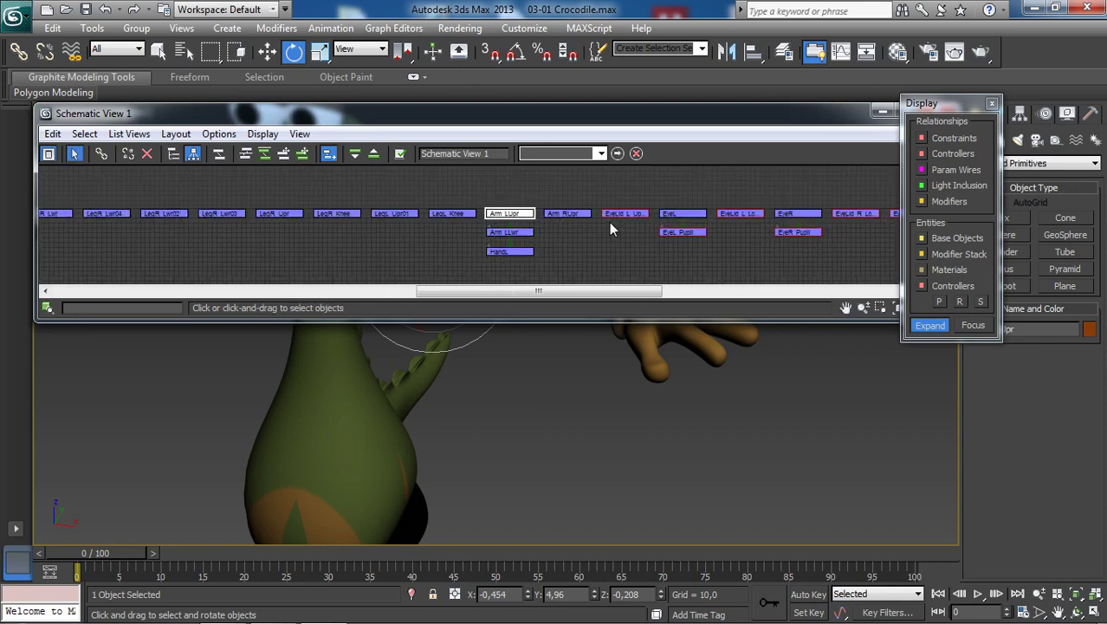
{"action": "right_click", "coordinate": [579, 223]}
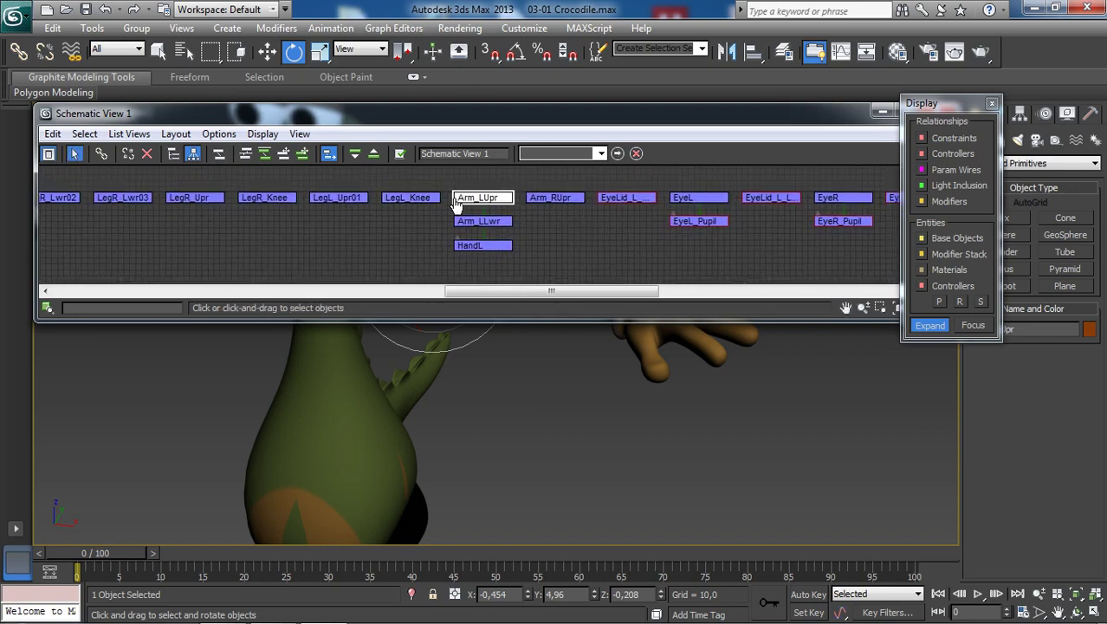
{"action": "middle_click_drag", "start_coordinate": [563, 225], "coordinate": [521, 215]}
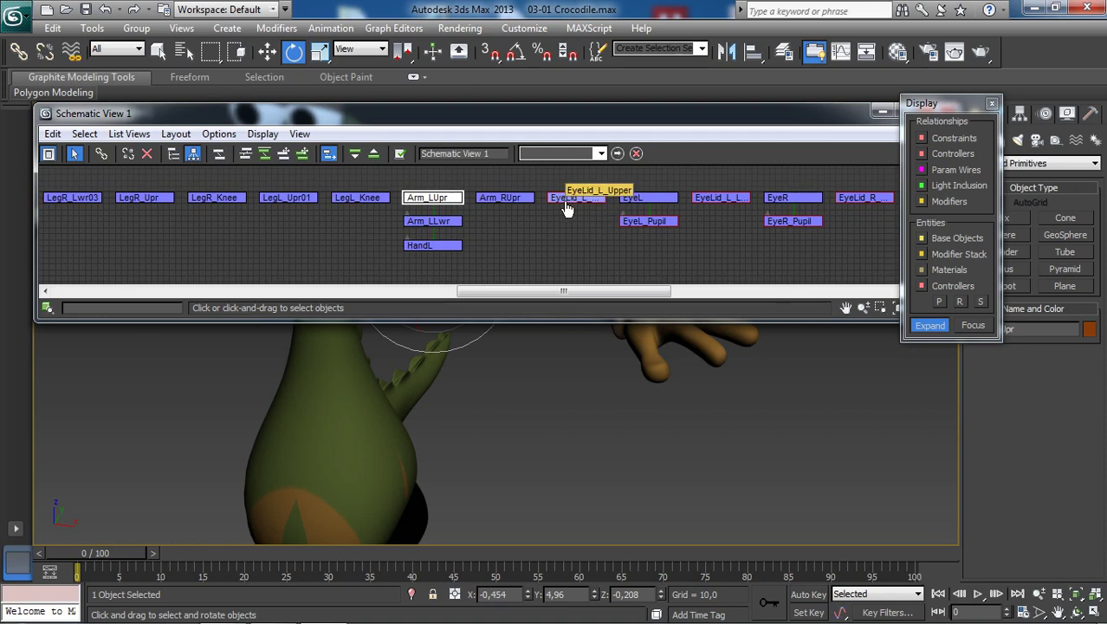
{"action": "scroll", "coordinate": [504, 229], "scroll_direction": "up", "scroll_amount": 3}
{"action": "middle_click_drag", "start_coordinate": [487, 214], "coordinate": [483, 204]}
Step: Move the Schematic View window clear of the crocodile's left arm and frame the arm beside its hierarchy nodes
{"action": "left_click_drag", "start_coordinate": [550, 112], "coordinate": [690, 77]}
{"action": "middle_click_drag", "start_coordinate": [555, 386], "coordinate": [507, 416]}
{"action": "middle_click_drag", "start_coordinate": [595, 175], "coordinate": [577, 182]}
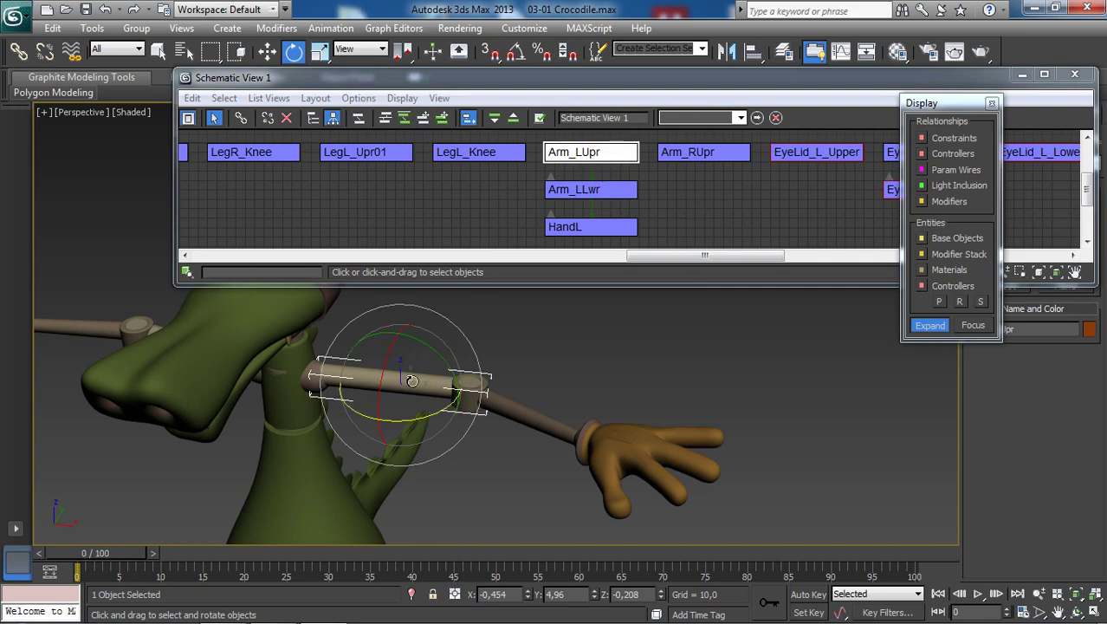
{"action": "middle_click_drag", "start_coordinate": [410, 381], "coordinate": [395, 386]}
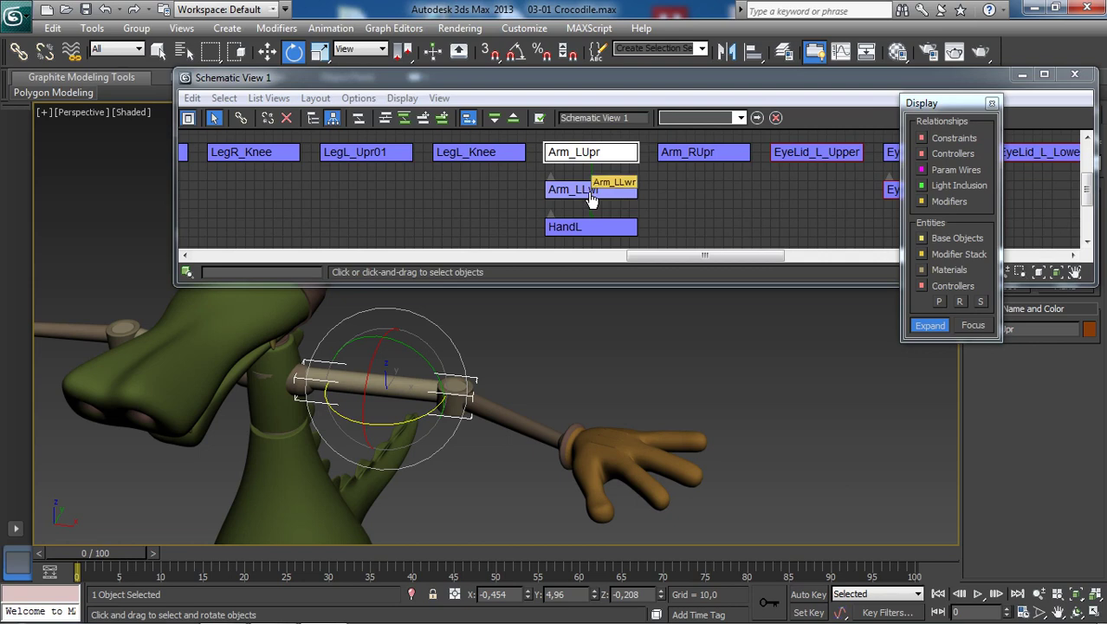
{"action": "middle_click_drag", "start_coordinate": [537, 377], "coordinate": [492, 397]}
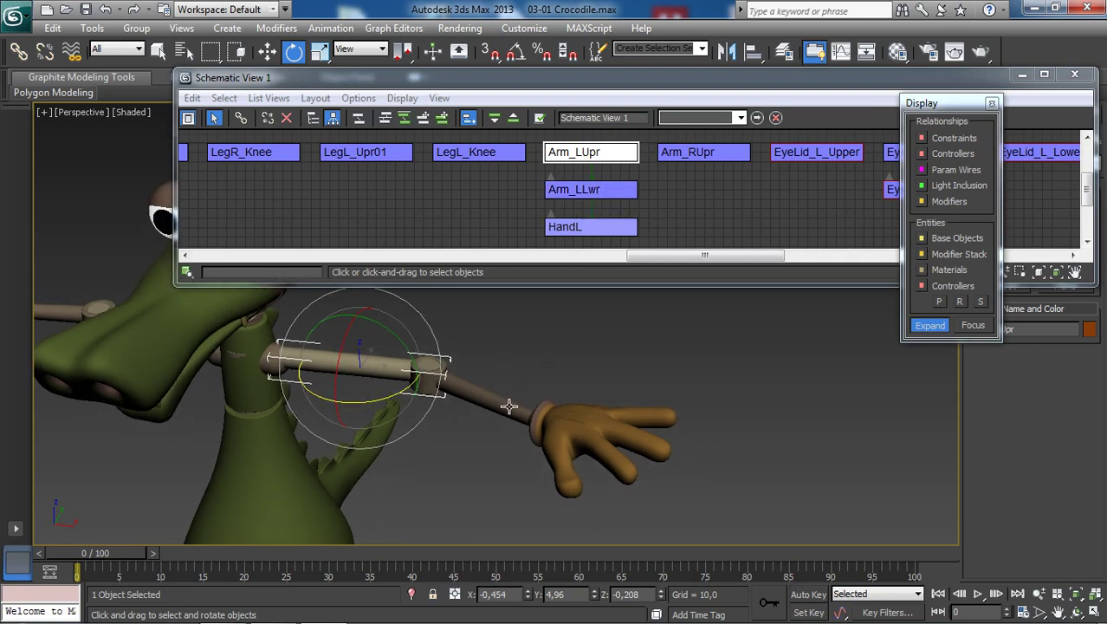
{"action": "middle_click_drag", "start_coordinate": [597, 200], "coordinate": [582, 183]}
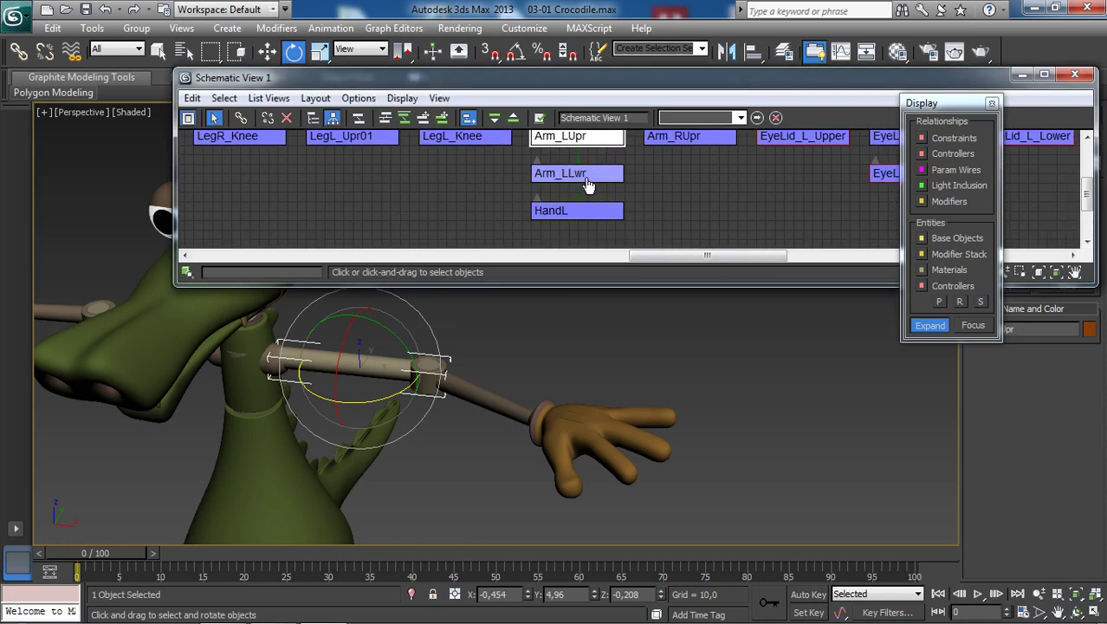
Step: Check each node against the model by selecting HandL, Arm_LUpr, Arm_LLwr and HandL again in the schematic
{"action": "left_click", "coordinate": [594, 210]}
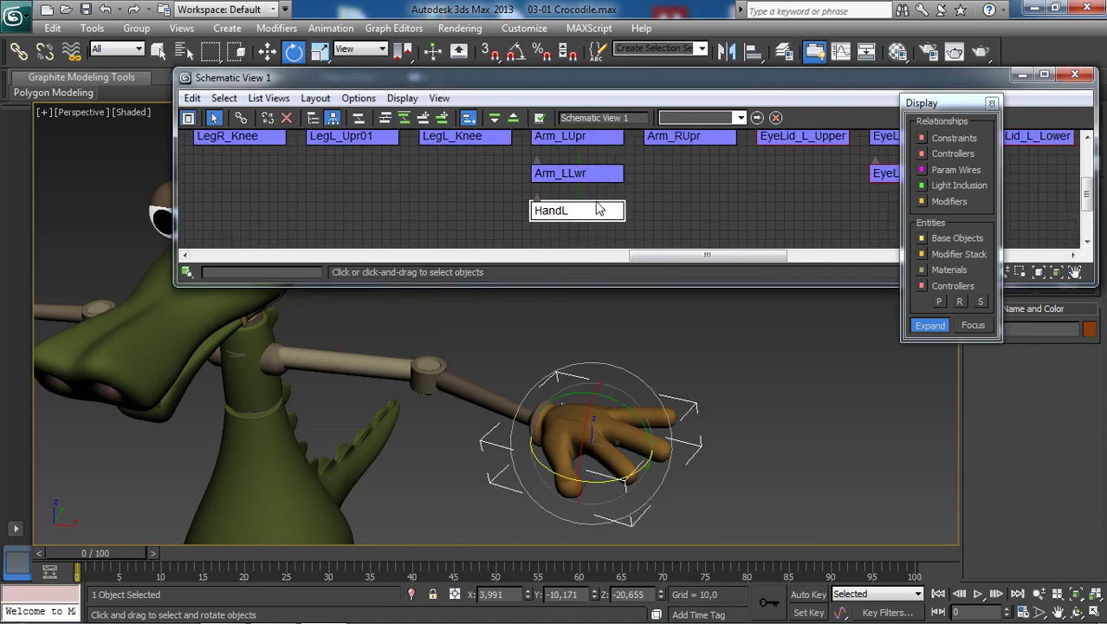
{"action": "middle_click_drag", "start_coordinate": [652, 197], "coordinate": [654, 203]}
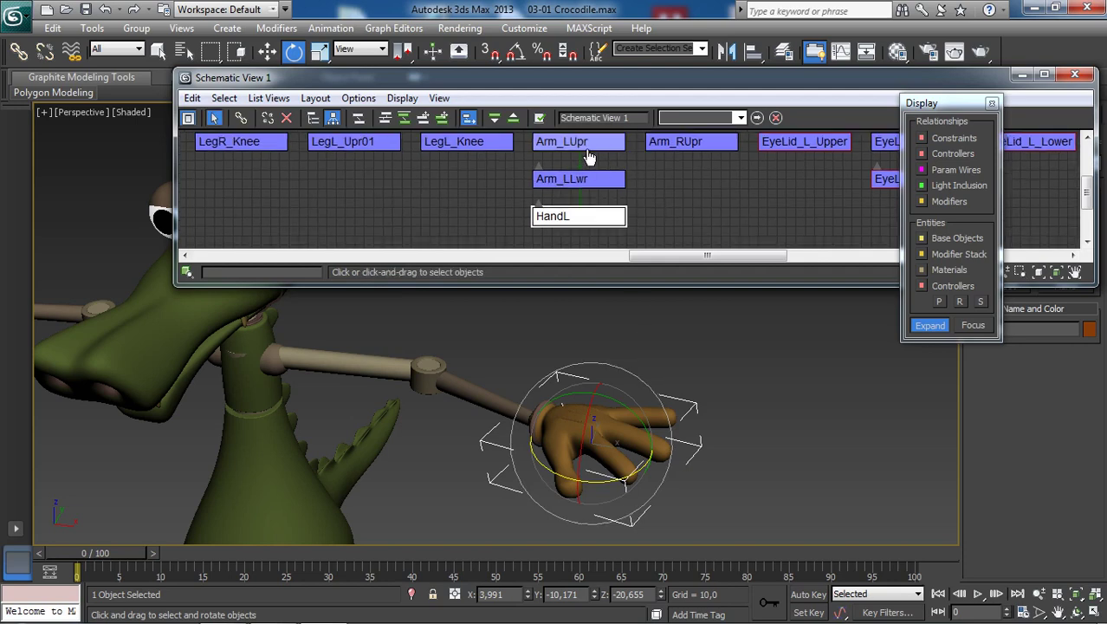
{"action": "left_click", "coordinate": [585, 149]}
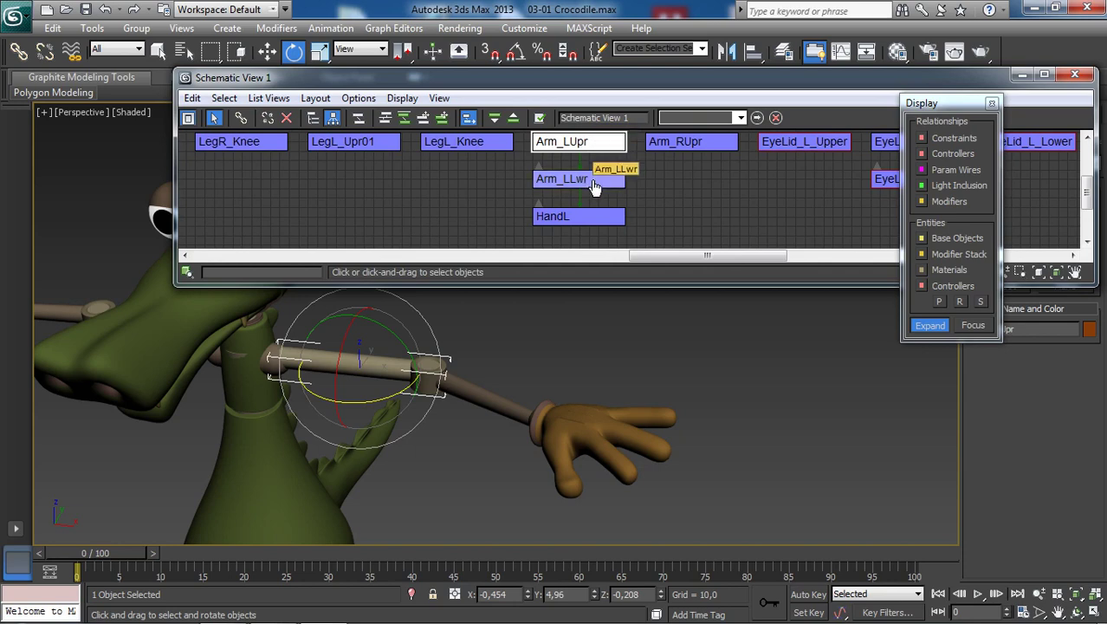
{"action": "left_click", "coordinate": [596, 182]}
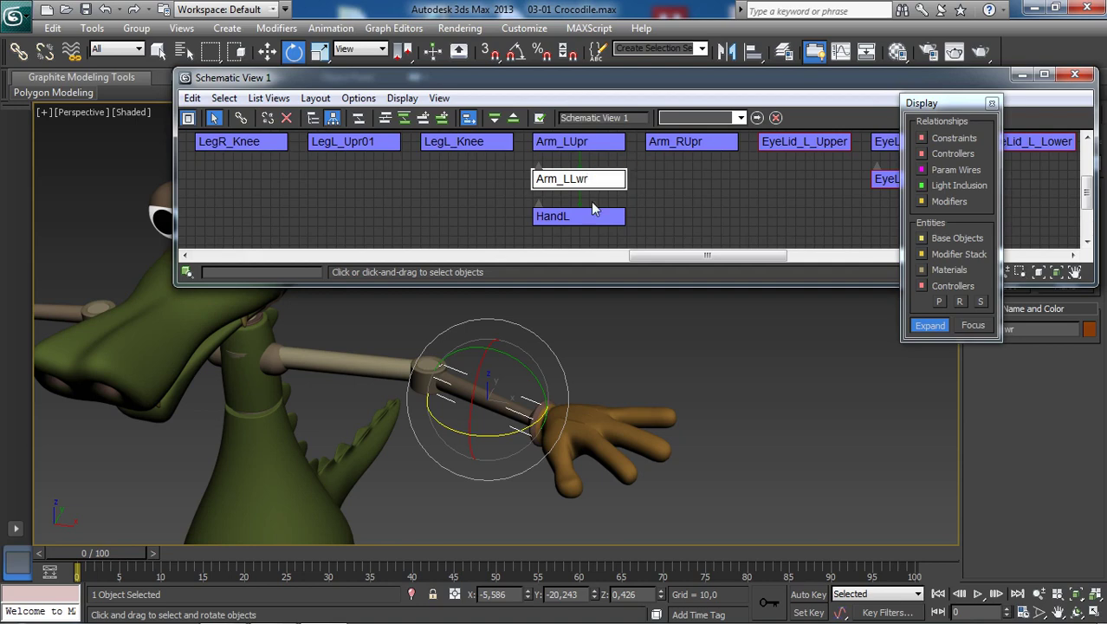
{"action": "left_click", "coordinate": [596, 217]}
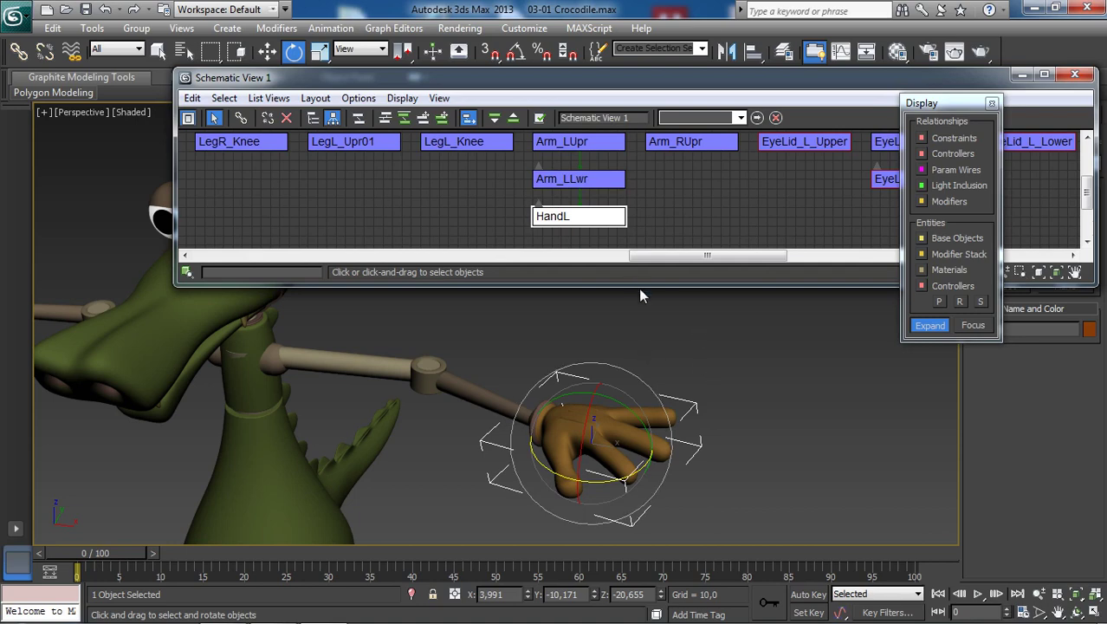
Step: Examine the left arm's hierarchy among the neighbouring nodes in the schematic, clear the selection and reselect the HandL node
{"action": "scroll", "coordinate": [728, 187], "scroll_direction": "down", "scroll_amount": 3}
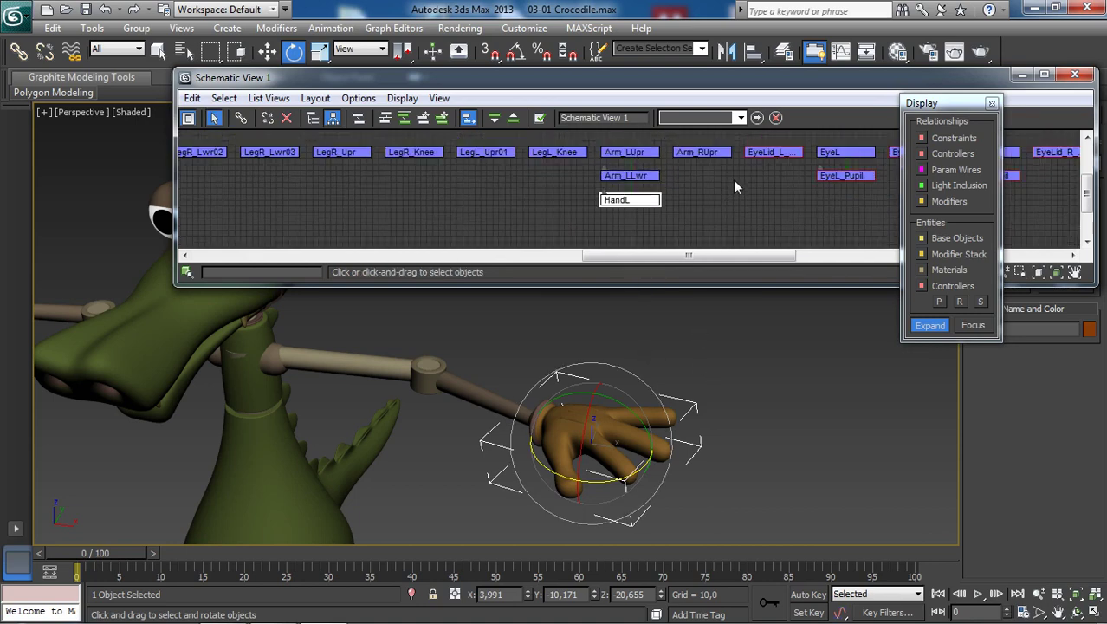
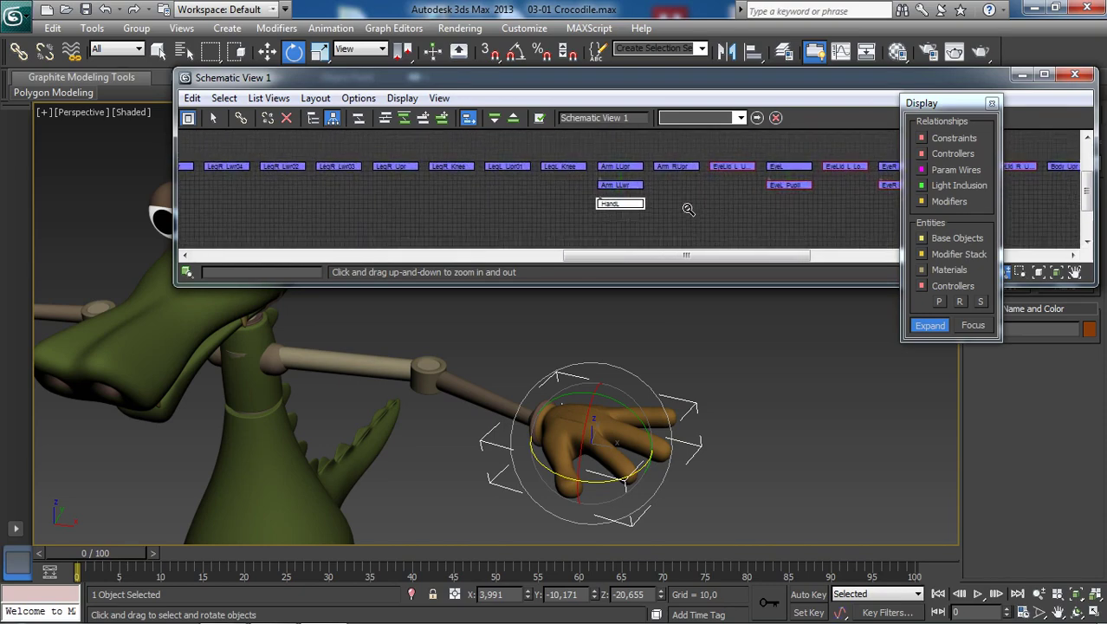
{"action": "right_click", "coordinate": [698, 207]}
{"action": "scroll", "coordinate": [704, 199], "scroll_direction": "down", "scroll_amount": 2}
{"action": "scroll", "coordinate": [704, 198], "scroll_direction": "up", "scroll_amount": 3}
{"action": "scroll", "coordinate": [704, 199], "scroll_direction": "down", "scroll_amount": 2}
{"action": "scroll", "coordinate": [703, 198], "scroll_direction": "up", "scroll_amount": 2}
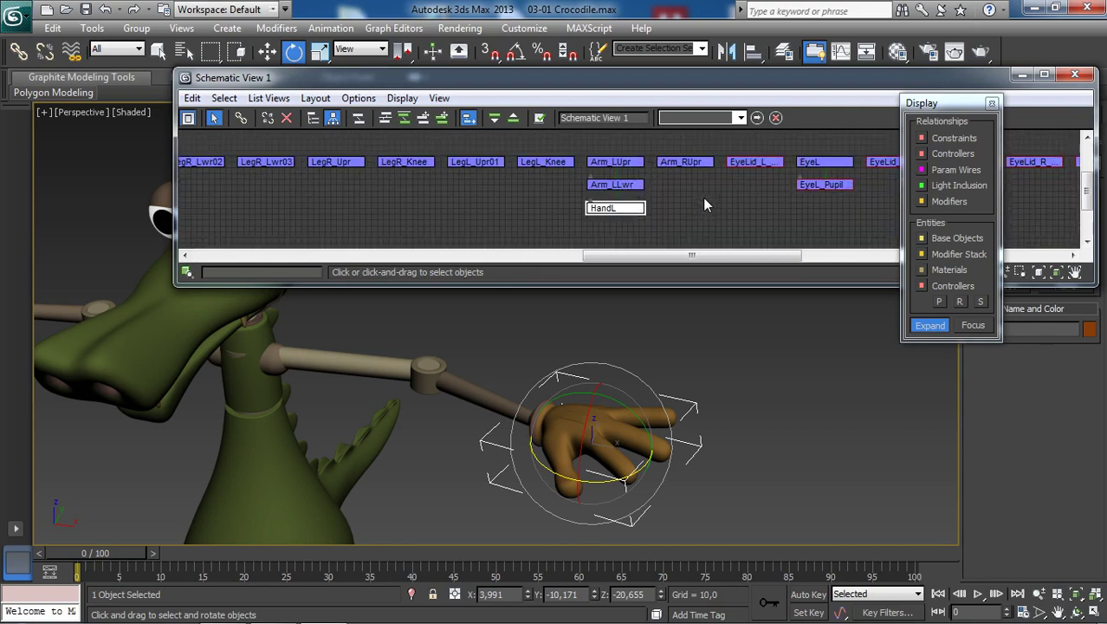
{"action": "middle_click_drag", "start_coordinate": [712, 198], "coordinate": [714, 197]}
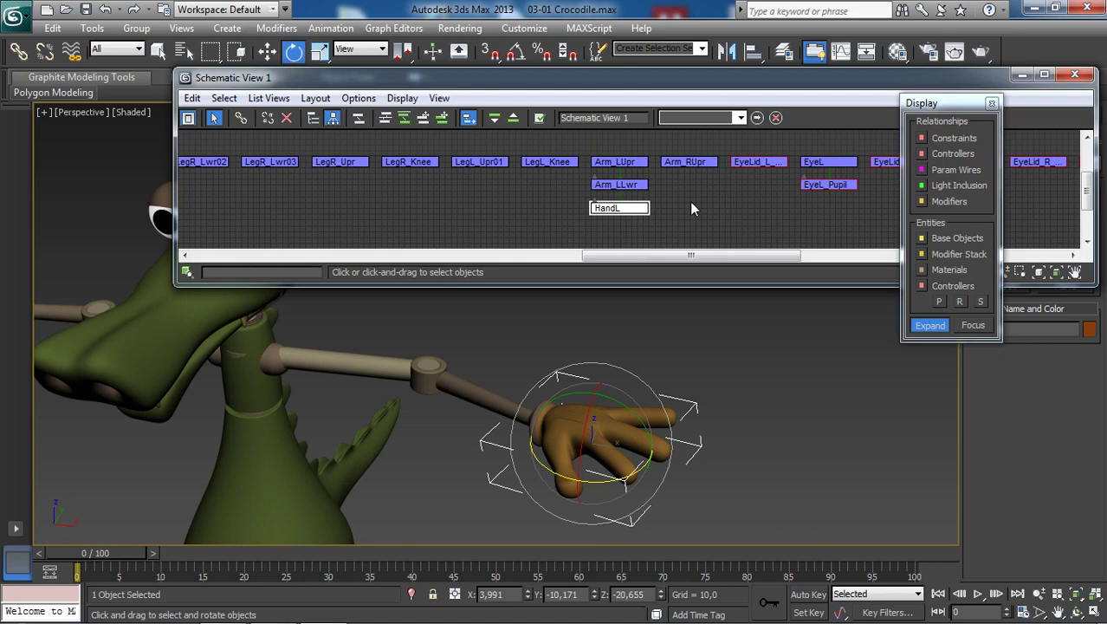
{"action": "left_click", "coordinate": [674, 199]}
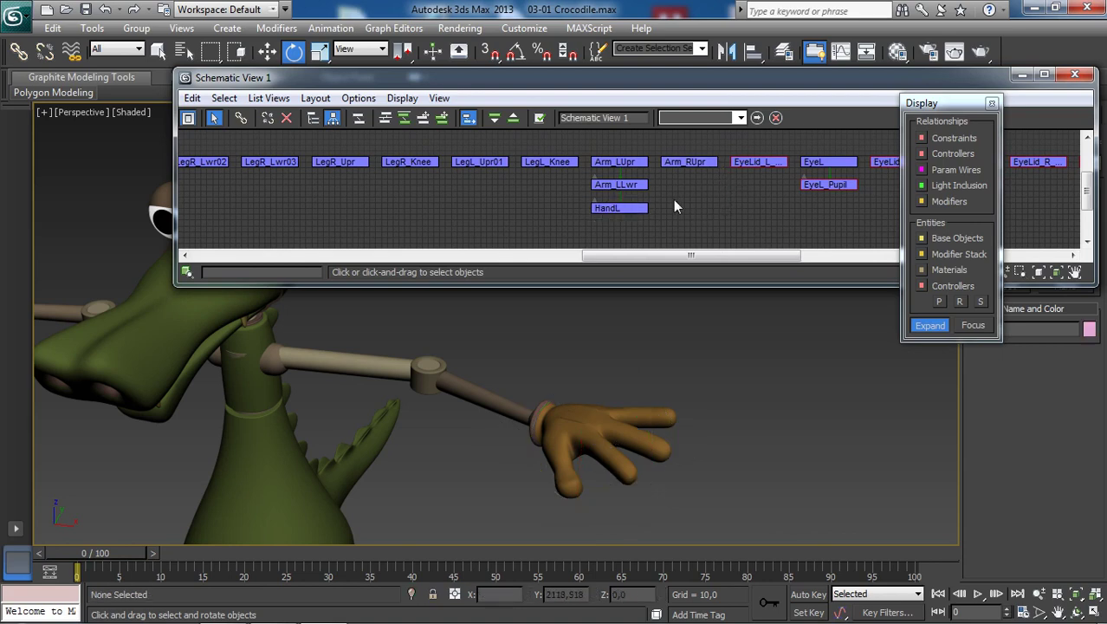
{"action": "left_click", "coordinate": [630, 208]}
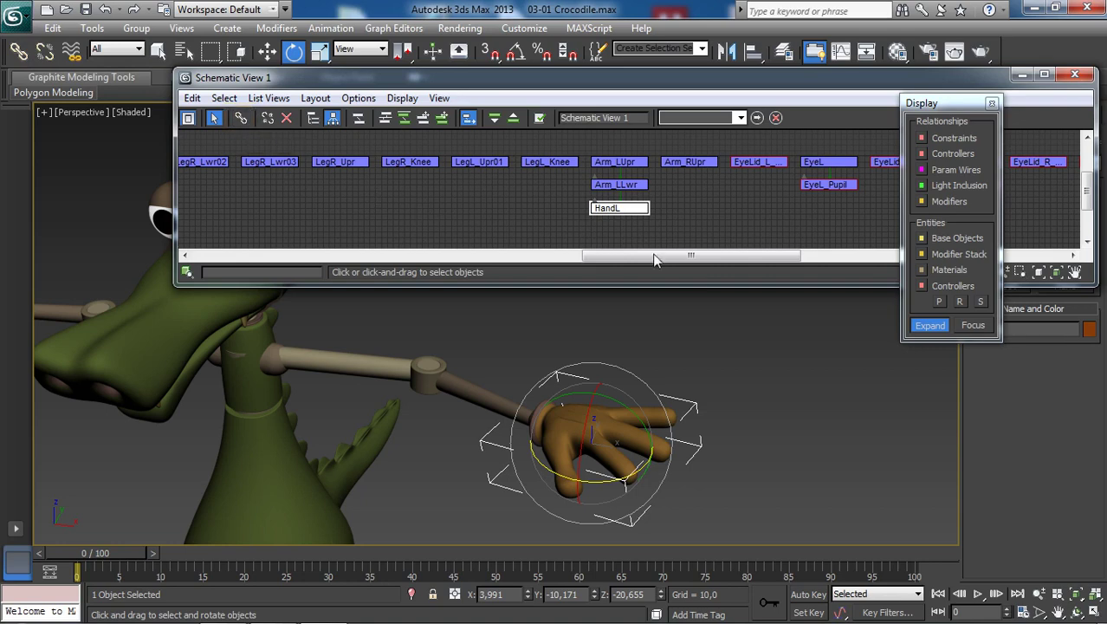
Step: Unlink the left hand from the lower arm and locate its detached HandL node in the schematic
{"action": "middle_click_drag", "start_coordinate": [662, 214], "coordinate": [643, 215]}
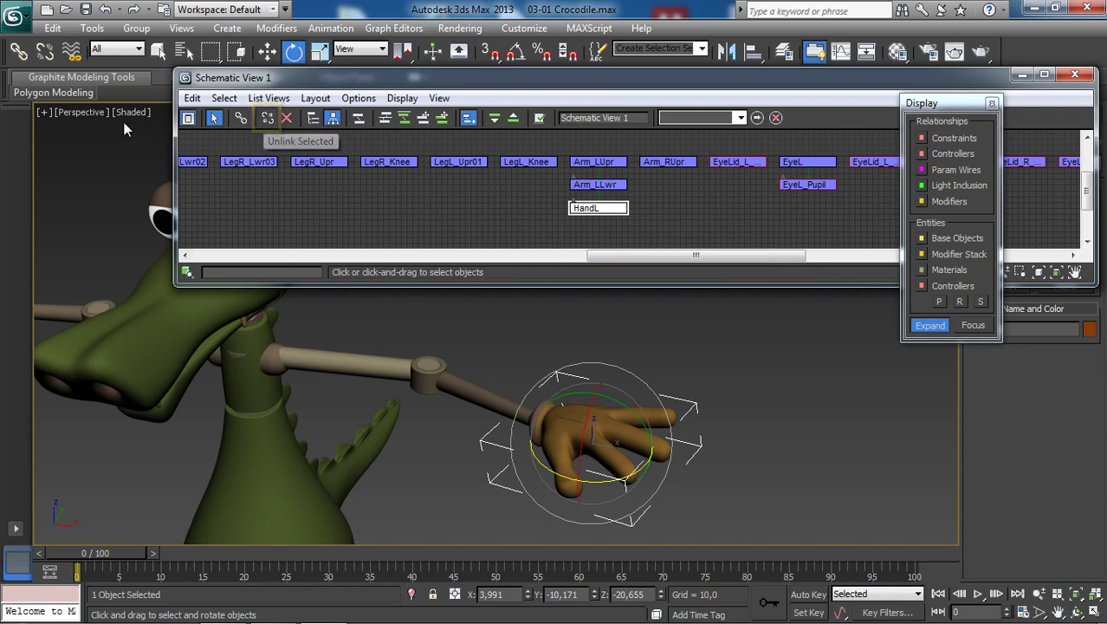
{"action": "left_click", "coordinate": [43, 53]}
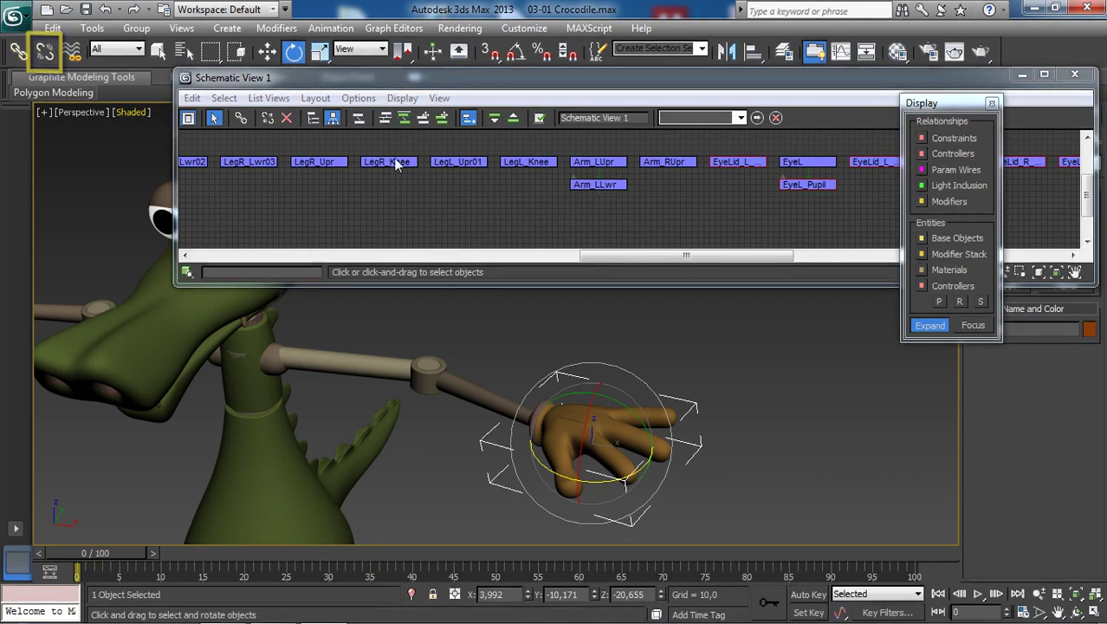
{"action": "scroll", "coordinate": [607, 193], "scroll_direction": "down", "scroll_amount": 5}
{"action": "scroll", "coordinate": [675, 194], "scroll_direction": "up", "scroll_amount": 5}
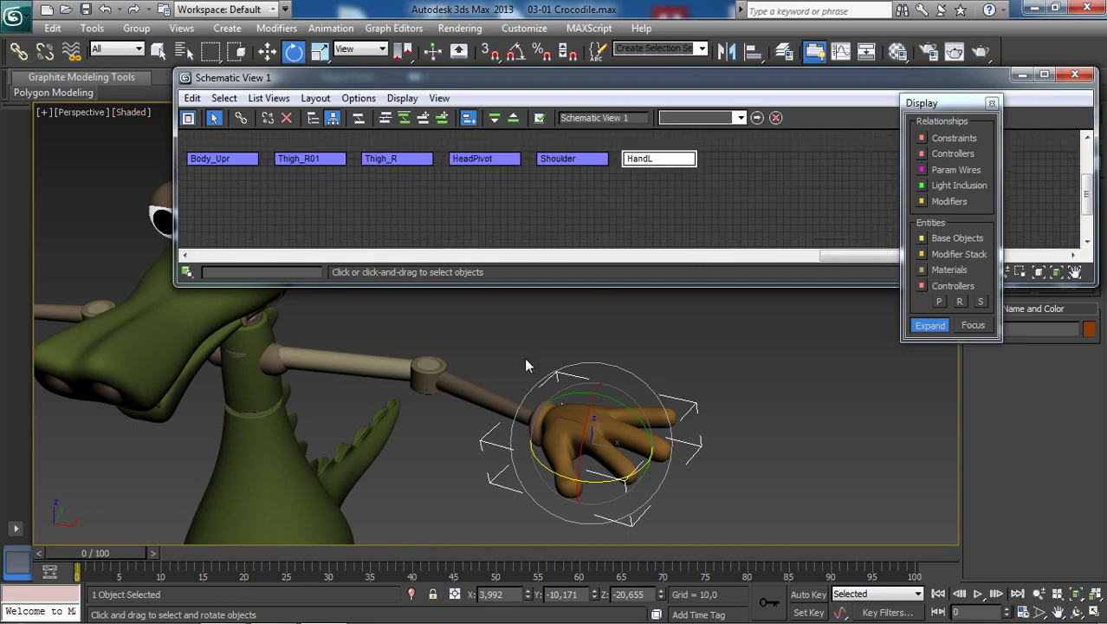
Step: Select the crocodile's left lower arm and try rotating it with the hand unlinked
{"action": "left_click", "coordinate": [472, 392]}
{"action": "middle_click_drag", "start_coordinate": [472, 392], "coordinate": [508, 392], "text": "alt"}
{"action": "mouse_move", "coordinate": [507, 375]}
{"action": "left_mouse_down"}
{"action": "mouse_move", "coordinate": [505, 387]}
{"action": "mouse_move", "coordinate": [501, 373]}
{"action": "mouse_move", "coordinate": [468, 374]}
{"action": "mouse_move", "coordinate": [519, 390]}
{"action": "left_mouse_up"}
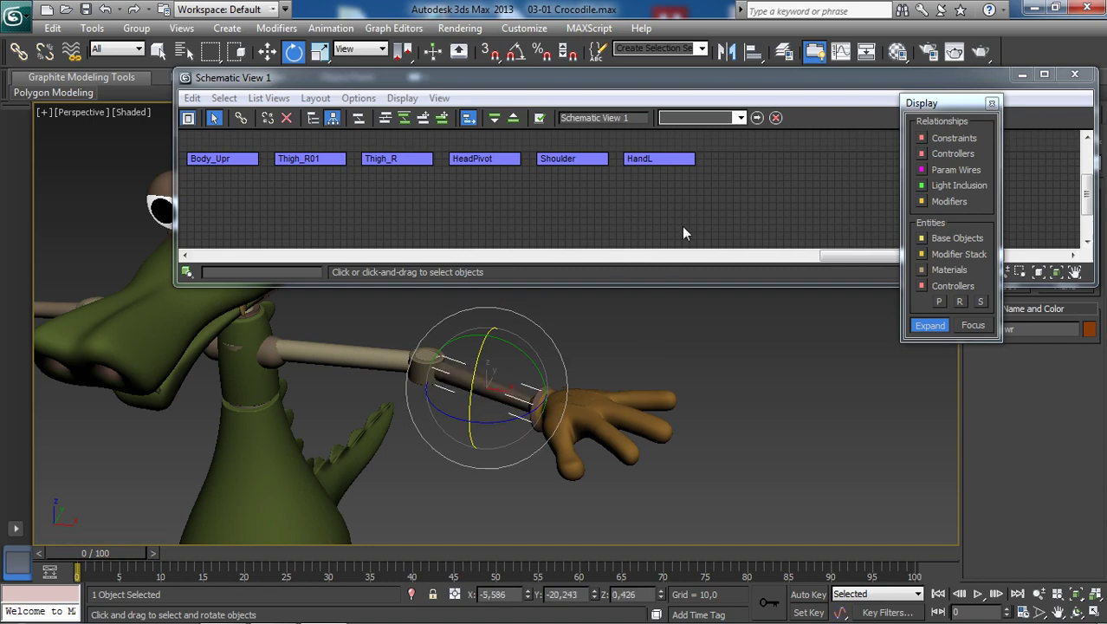
Step: Examine the detached HandL node and its neighbouring nodes along the schematic's top row
{"action": "middle_click", "coordinate": [726, 205]}
{"action": "middle_click_drag", "start_coordinate": [697, 387], "coordinate": [712, 396]}
{"action": "middle_click_drag", "start_coordinate": [710, 214], "coordinate": [711, 214]}
{"action": "scroll", "coordinate": [711, 214], "scroll_direction": "down", "scroll_amount": 2}
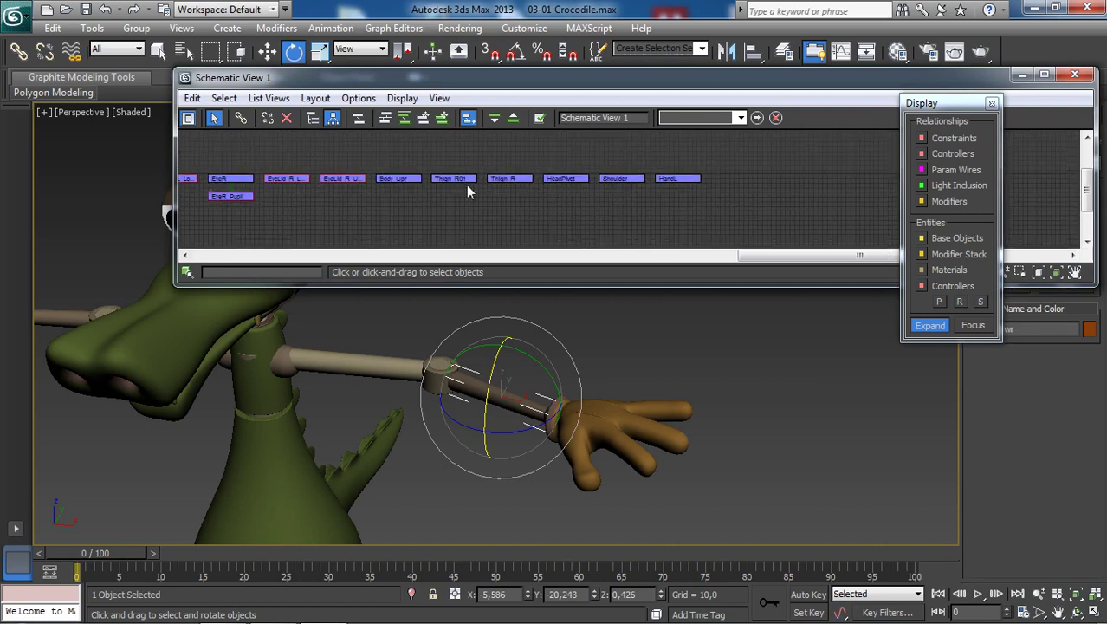
{"action": "middle_click_drag", "start_coordinate": [395, 177], "coordinate": [402, 176]}
{"action": "scroll", "coordinate": [520, 182], "scroll_direction": "down", "scroll_amount": 2}
{"action": "middle_click_drag", "start_coordinate": [502, 185], "coordinate": [516, 186]}
{"action": "scroll", "coordinate": [514, 186], "scroll_direction": "up", "scroll_amount": 2}
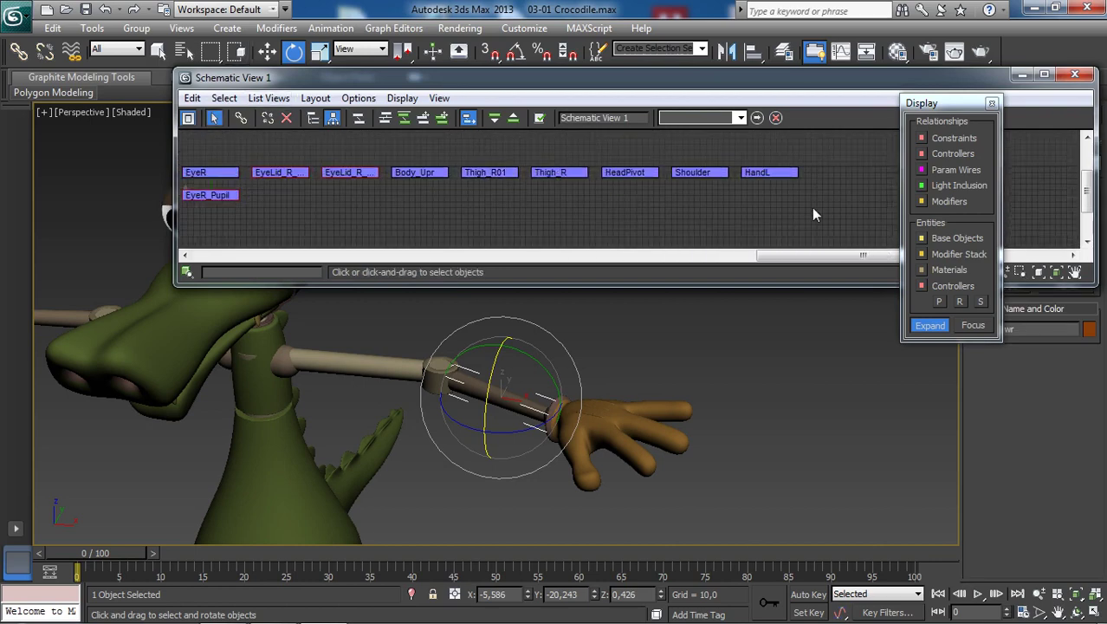
Step: Select the HandL node and connect it to the Arm_LLwr node as its parent in the schematic
{"action": "left_click", "coordinate": [769, 174]}
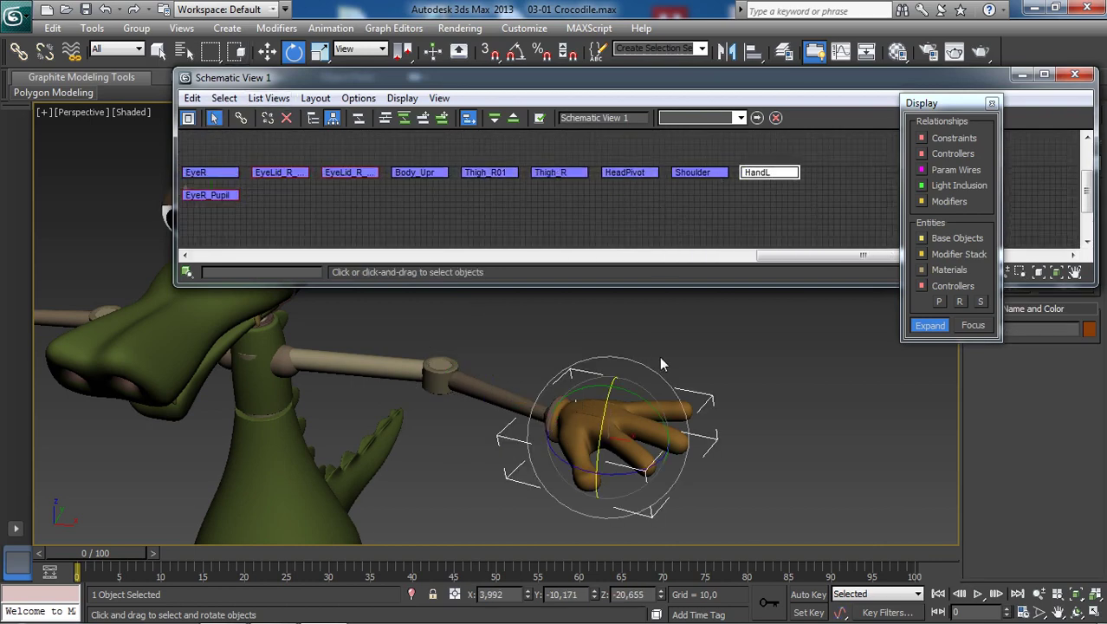
{"action": "left_click", "coordinate": [245, 121]}
{"action": "scroll", "coordinate": [525, 223], "scroll_direction": "down", "scroll_amount": 1}
{"action": "middle_click_drag", "start_coordinate": [525, 224], "coordinate": [719, 168]}
{"action": "middle_click_drag", "start_coordinate": [442, 188], "coordinate": [526, 193]}
{"action": "scroll", "coordinate": [527, 193], "scroll_direction": "down", "scroll_amount": 1}
{"action": "middle_click_drag", "start_coordinate": [741, 190], "coordinate": [724, 186]}
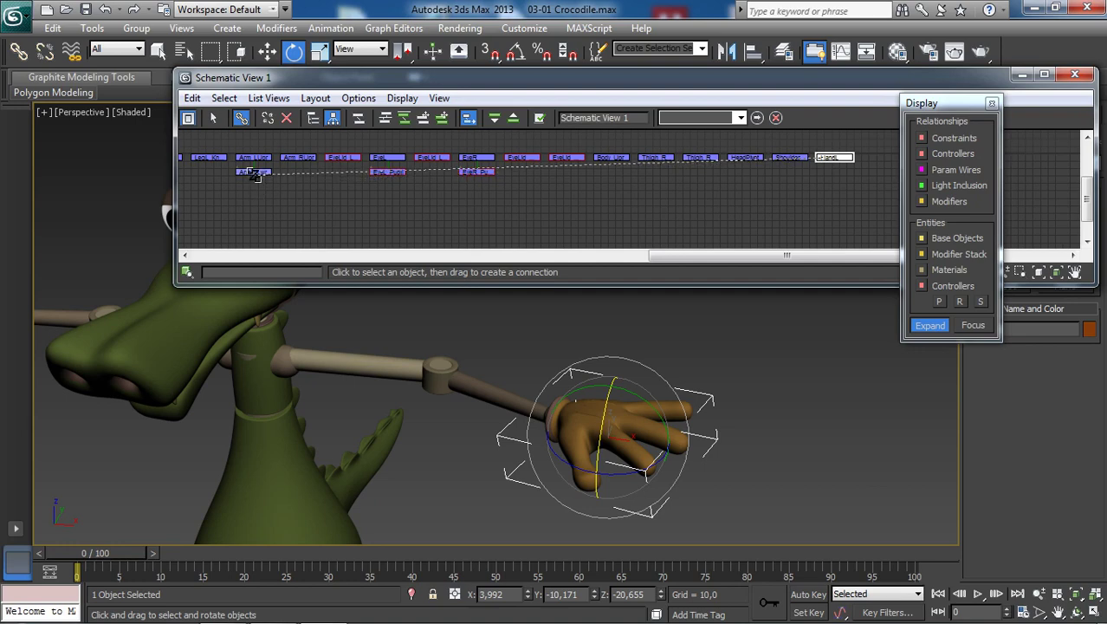
{"action": "left_click_drag", "start_coordinate": [255, 174], "coordinate": [254, 174]}
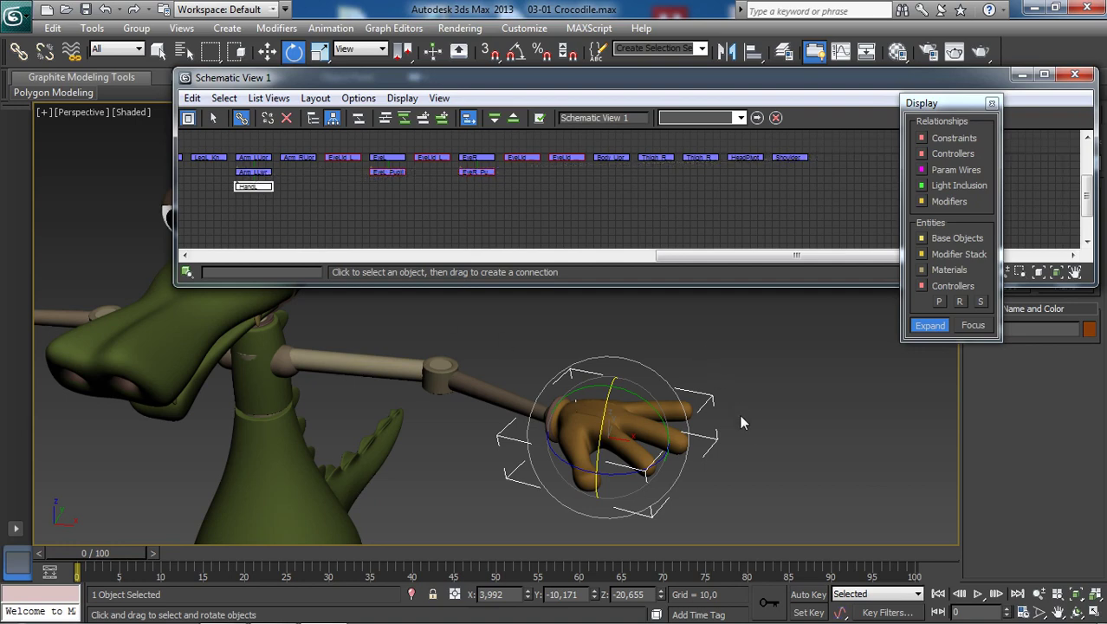
Step: Select the left lower arm in the viewport and test-rotate it with the hand linked again
{"action": "middle_click_drag", "start_coordinate": [740, 428], "coordinate": [744, 421], "text": "alt"}
{"action": "left_click", "coordinate": [469, 397]}
{"action": "left_click", "coordinate": [473, 383]}
{"action": "middle_click_drag", "start_coordinate": [538, 425], "coordinate": [528, 420]}
{"action": "scroll", "coordinate": [505, 368], "scroll_direction": "down", "scroll_amount": 5}
{"action": "scroll", "coordinate": [511, 373], "scroll_direction": "up", "scroll_amount": 2}
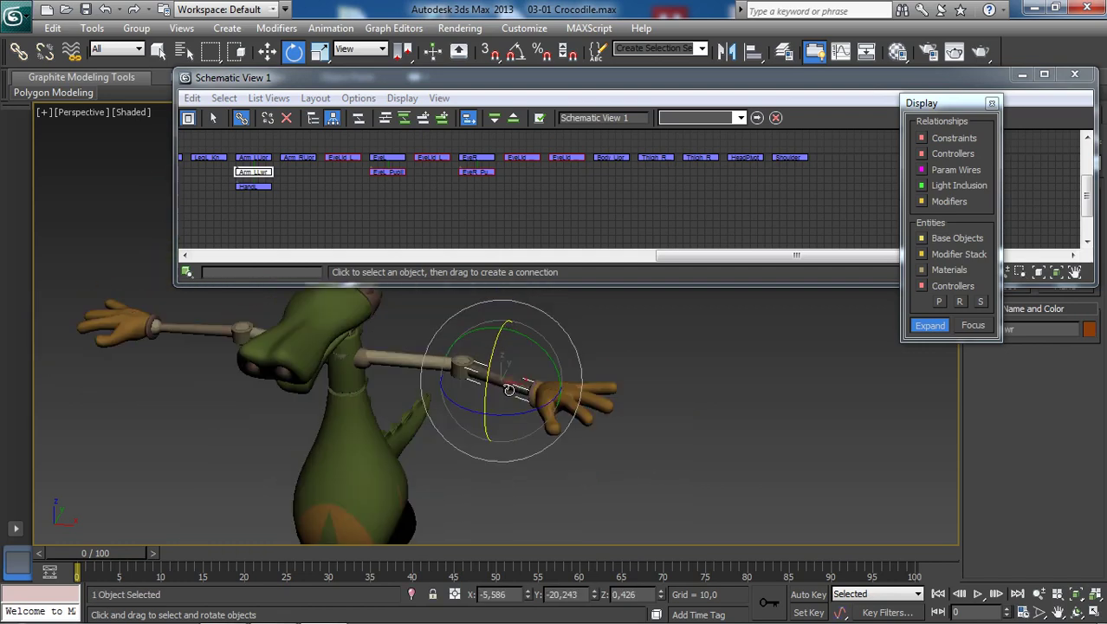
{"action": "left_click_drag", "start_coordinate": [545, 394], "coordinate": [753, 401]}
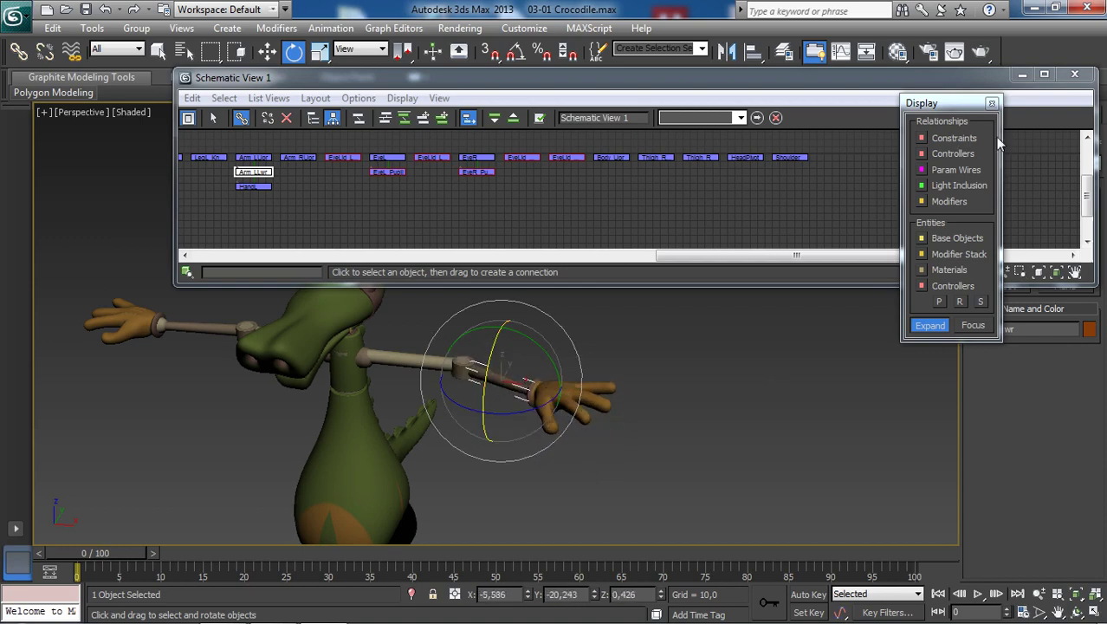
Step: Close the Display floater and the Schematic View, and frame the whole crocodile in the perspective view
{"action": "left_click", "coordinate": [992, 103]}
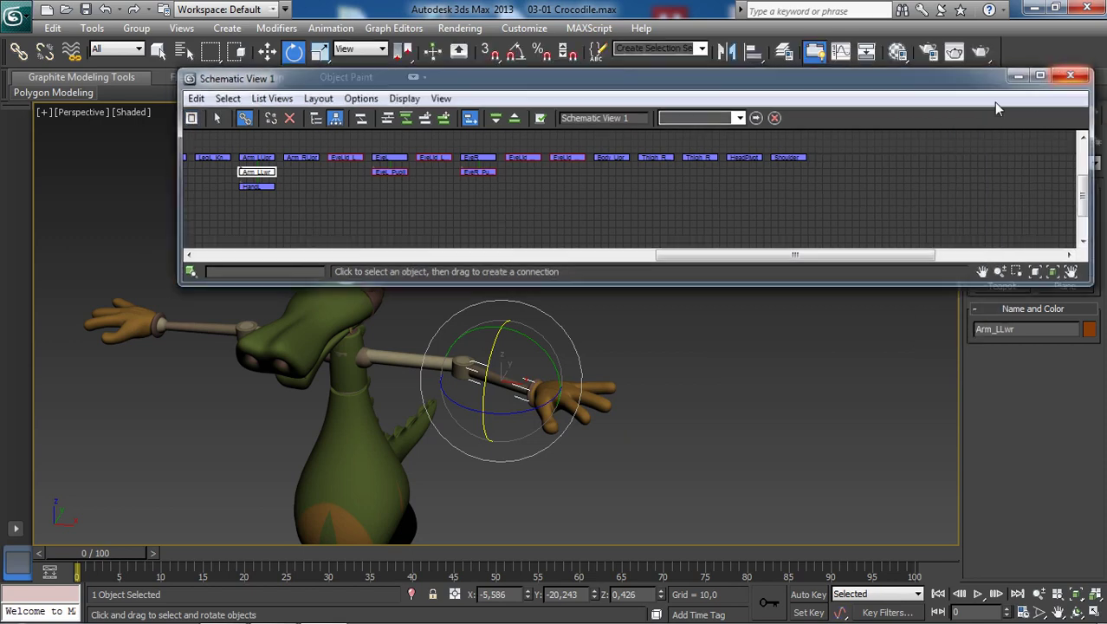
{"action": "left_click", "coordinate": [1075, 75]}
{"action": "scroll", "coordinate": [648, 322], "scroll_direction": "down", "scroll_amount": 3}
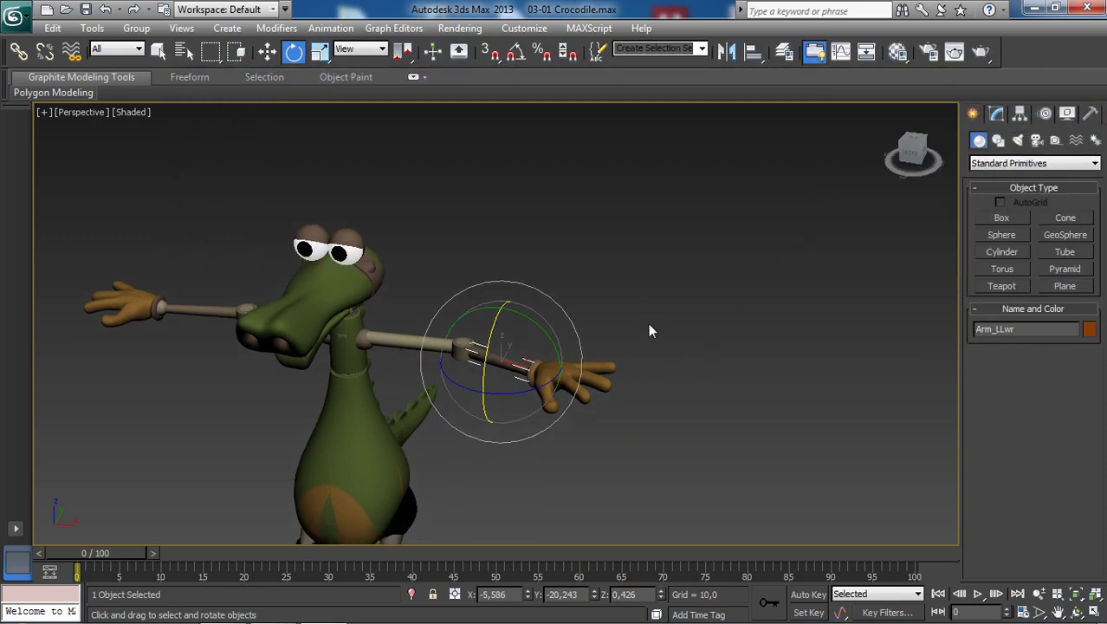
{"action": "middle_click_drag", "start_coordinate": [646, 351], "coordinate": [679, 322]}
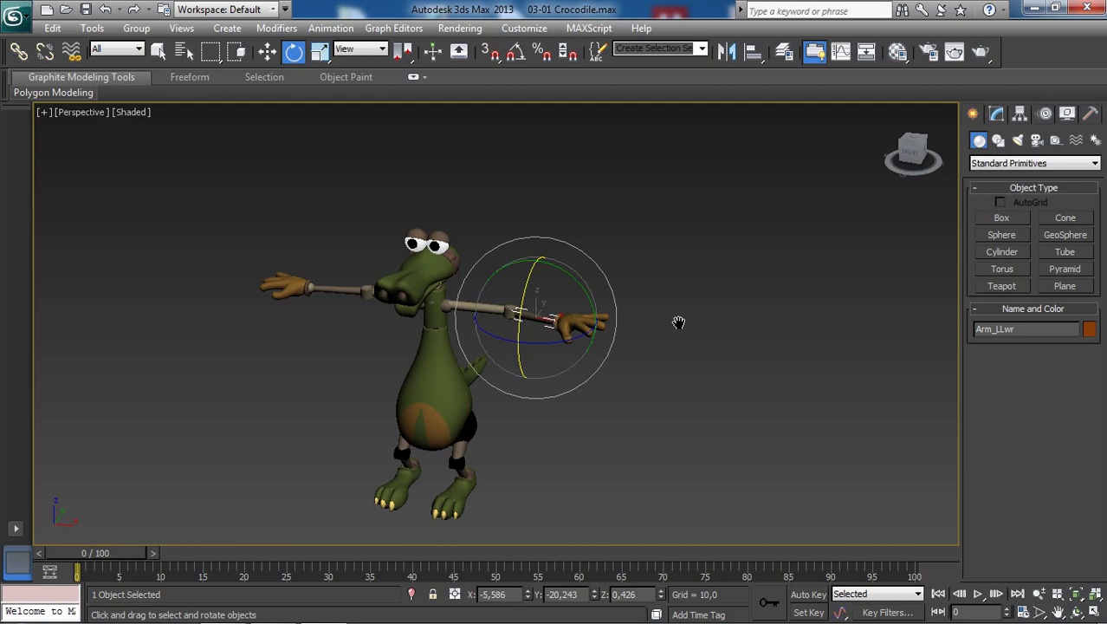